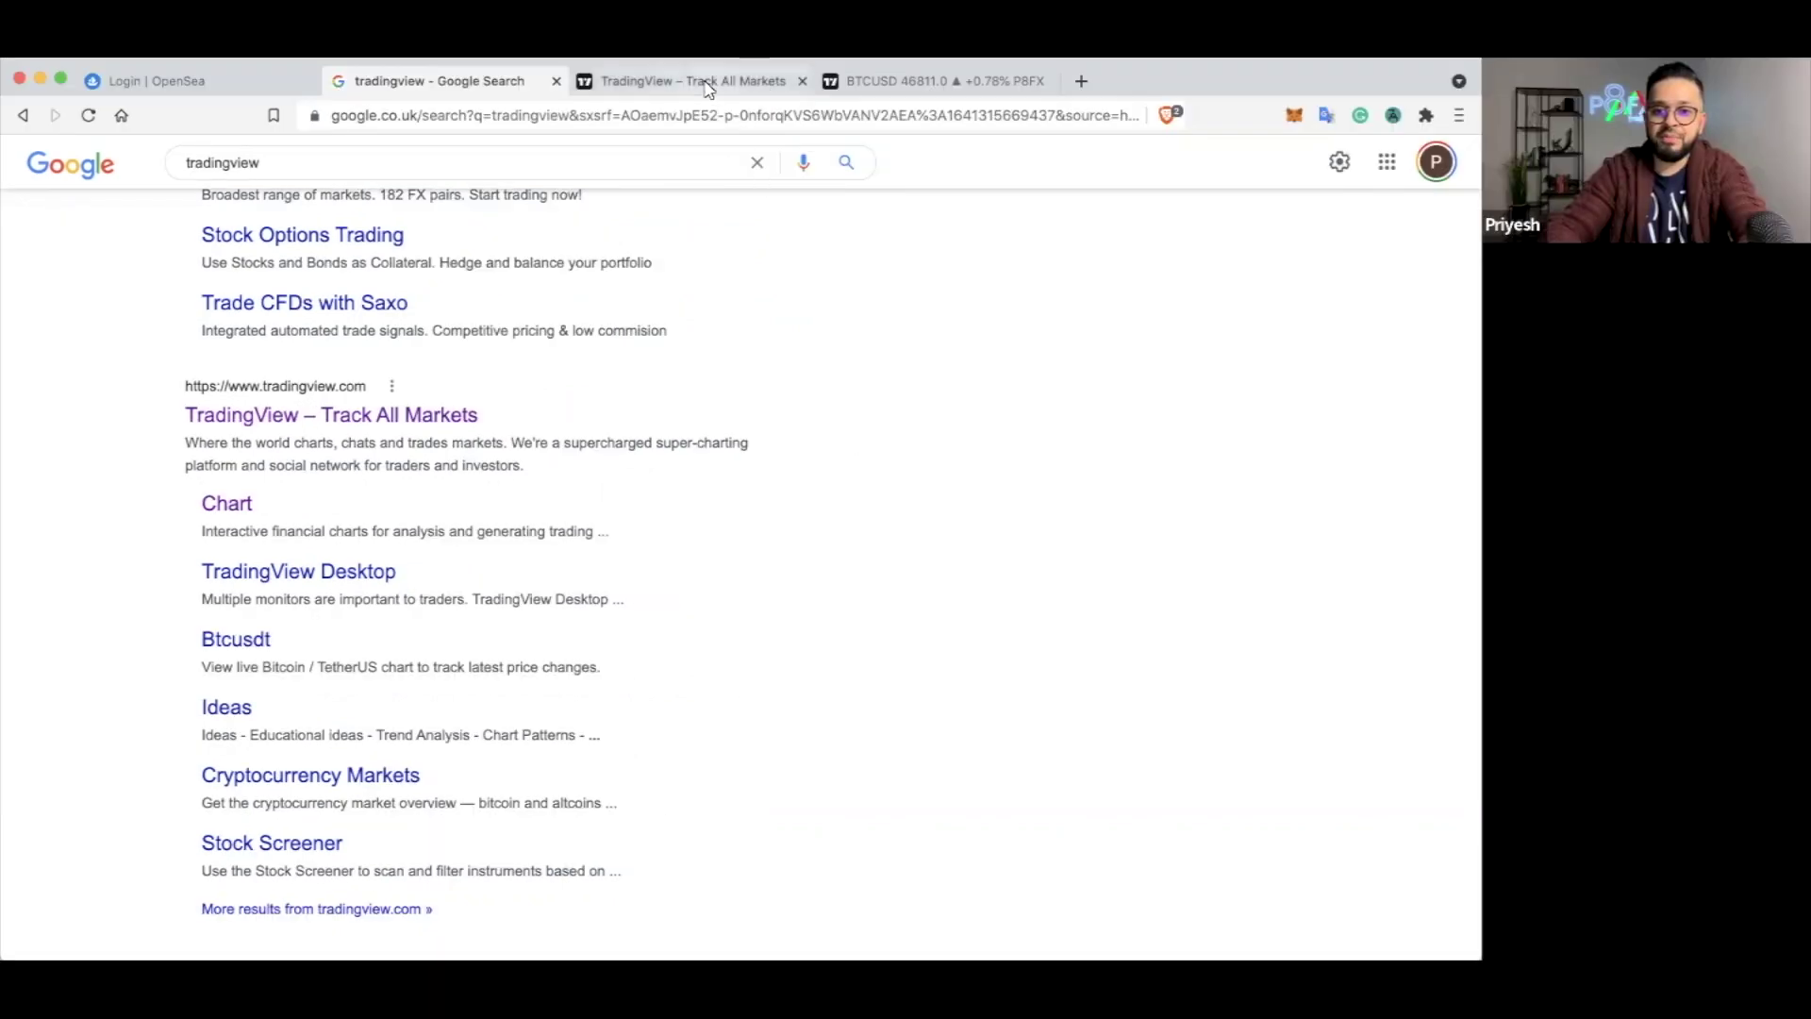
Switch from the Google results to the 'TradingView – Track All Markets' tab.
left_click(705, 85)
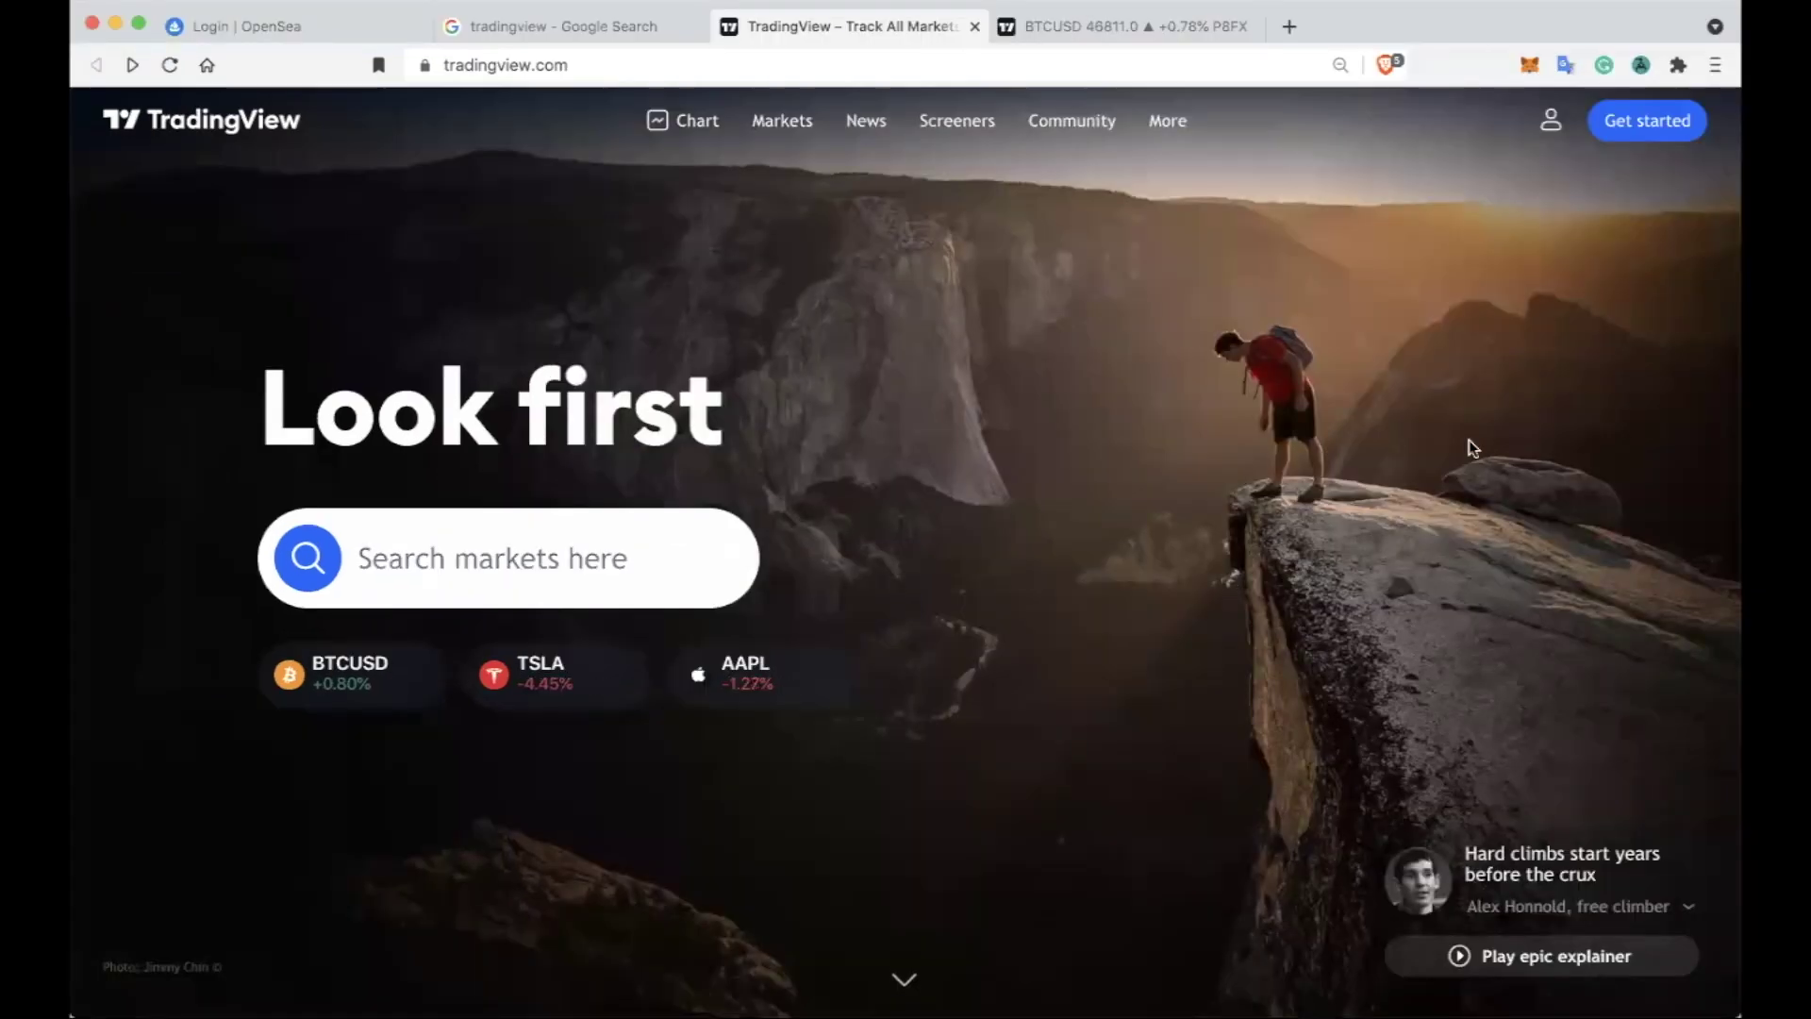
Browse the paid plans and sign-up form, then go to the BTCUSD chart tab.
left_click(1647, 121)
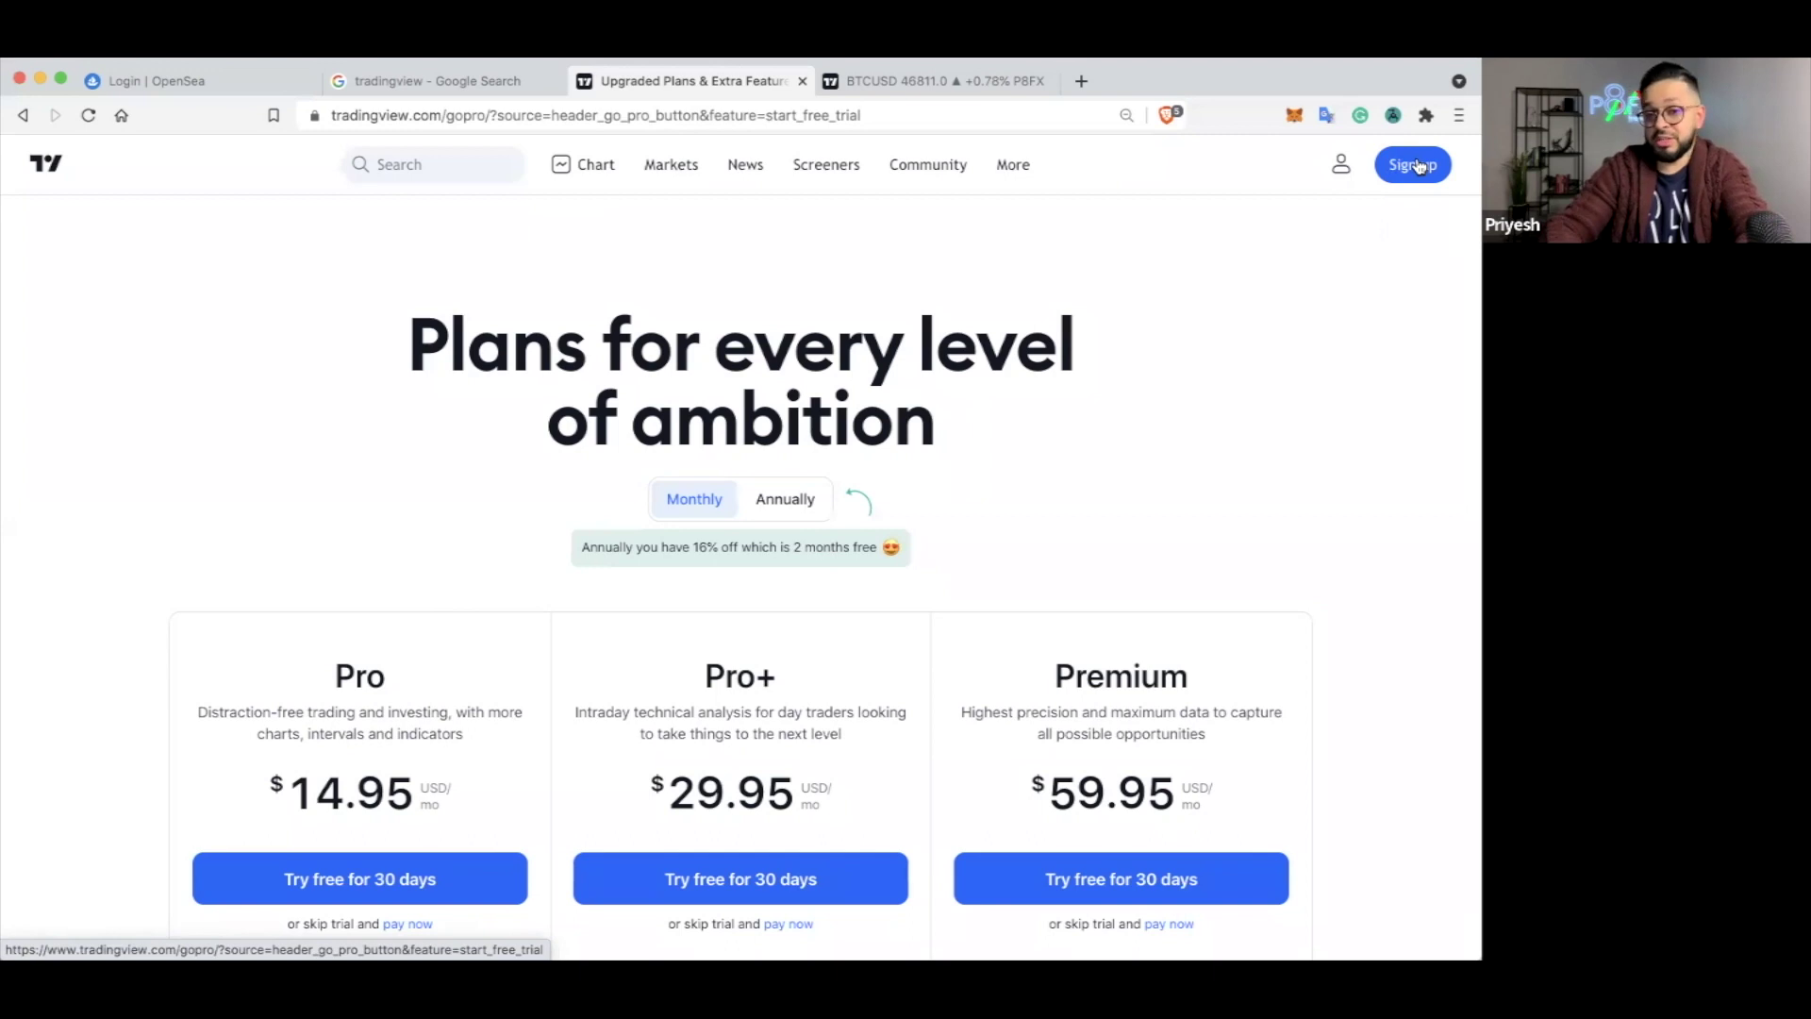
left_click(1417, 166)
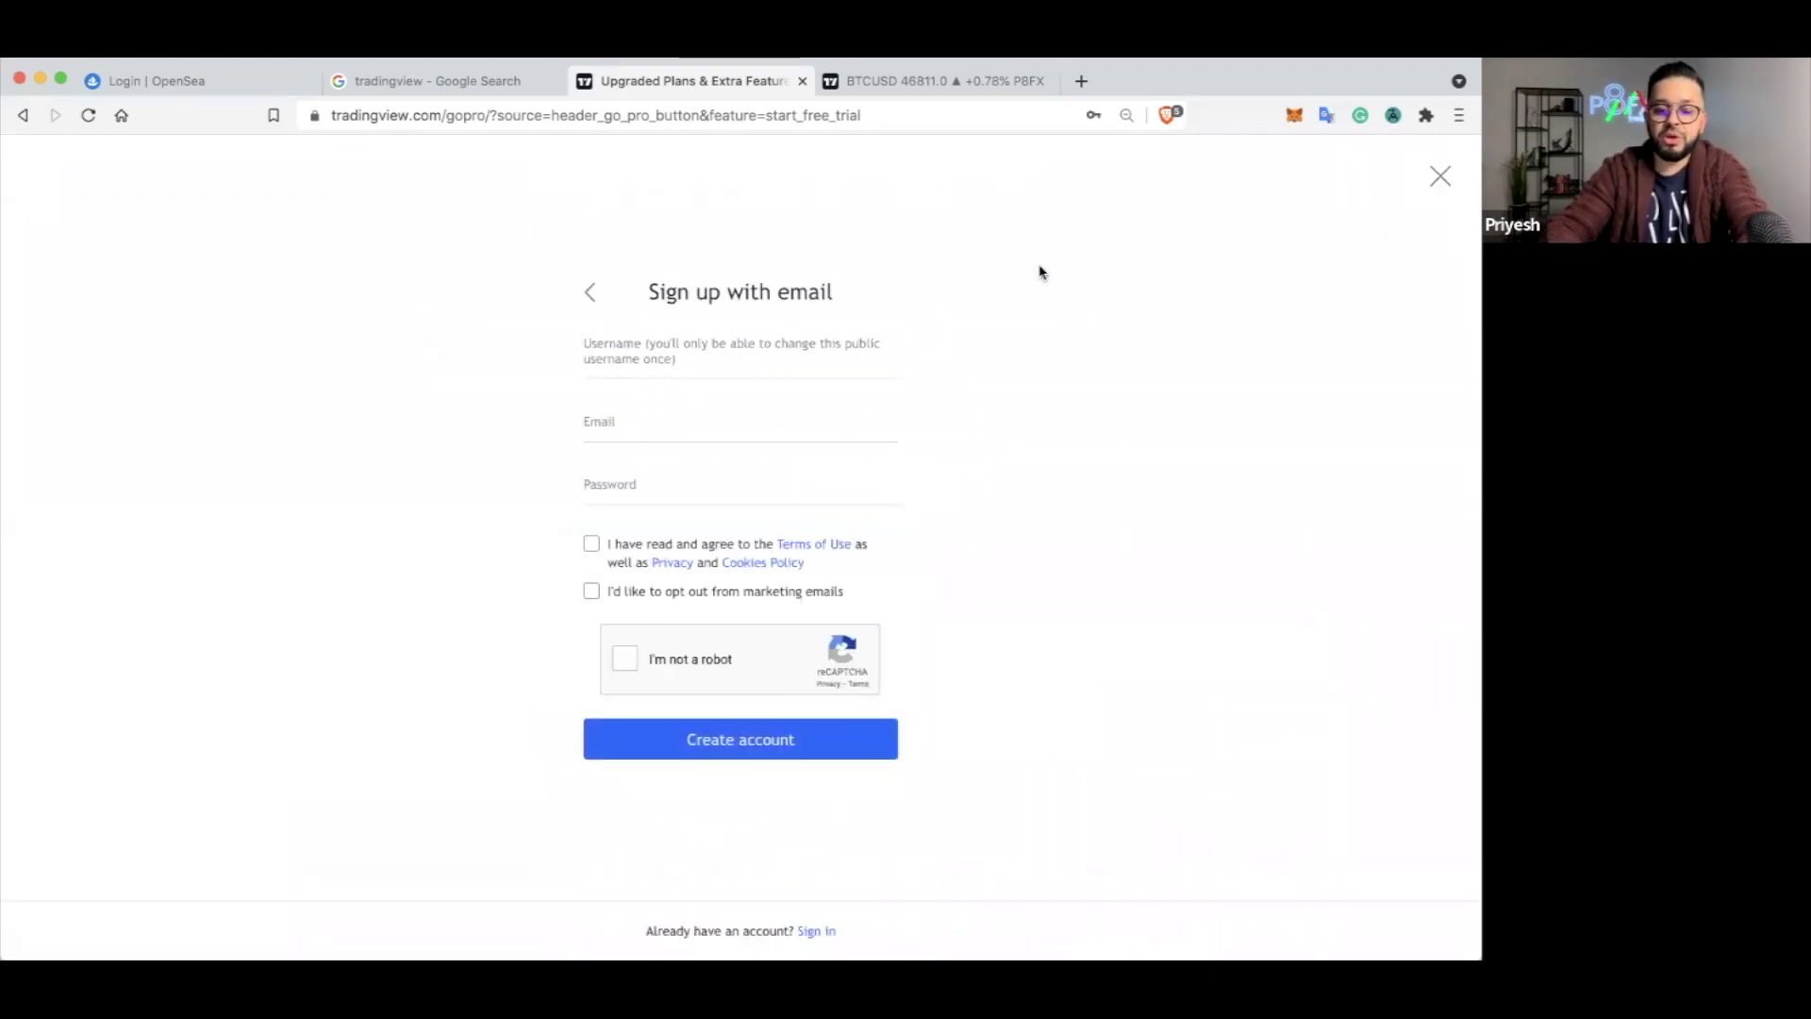
left_click(896, 81)
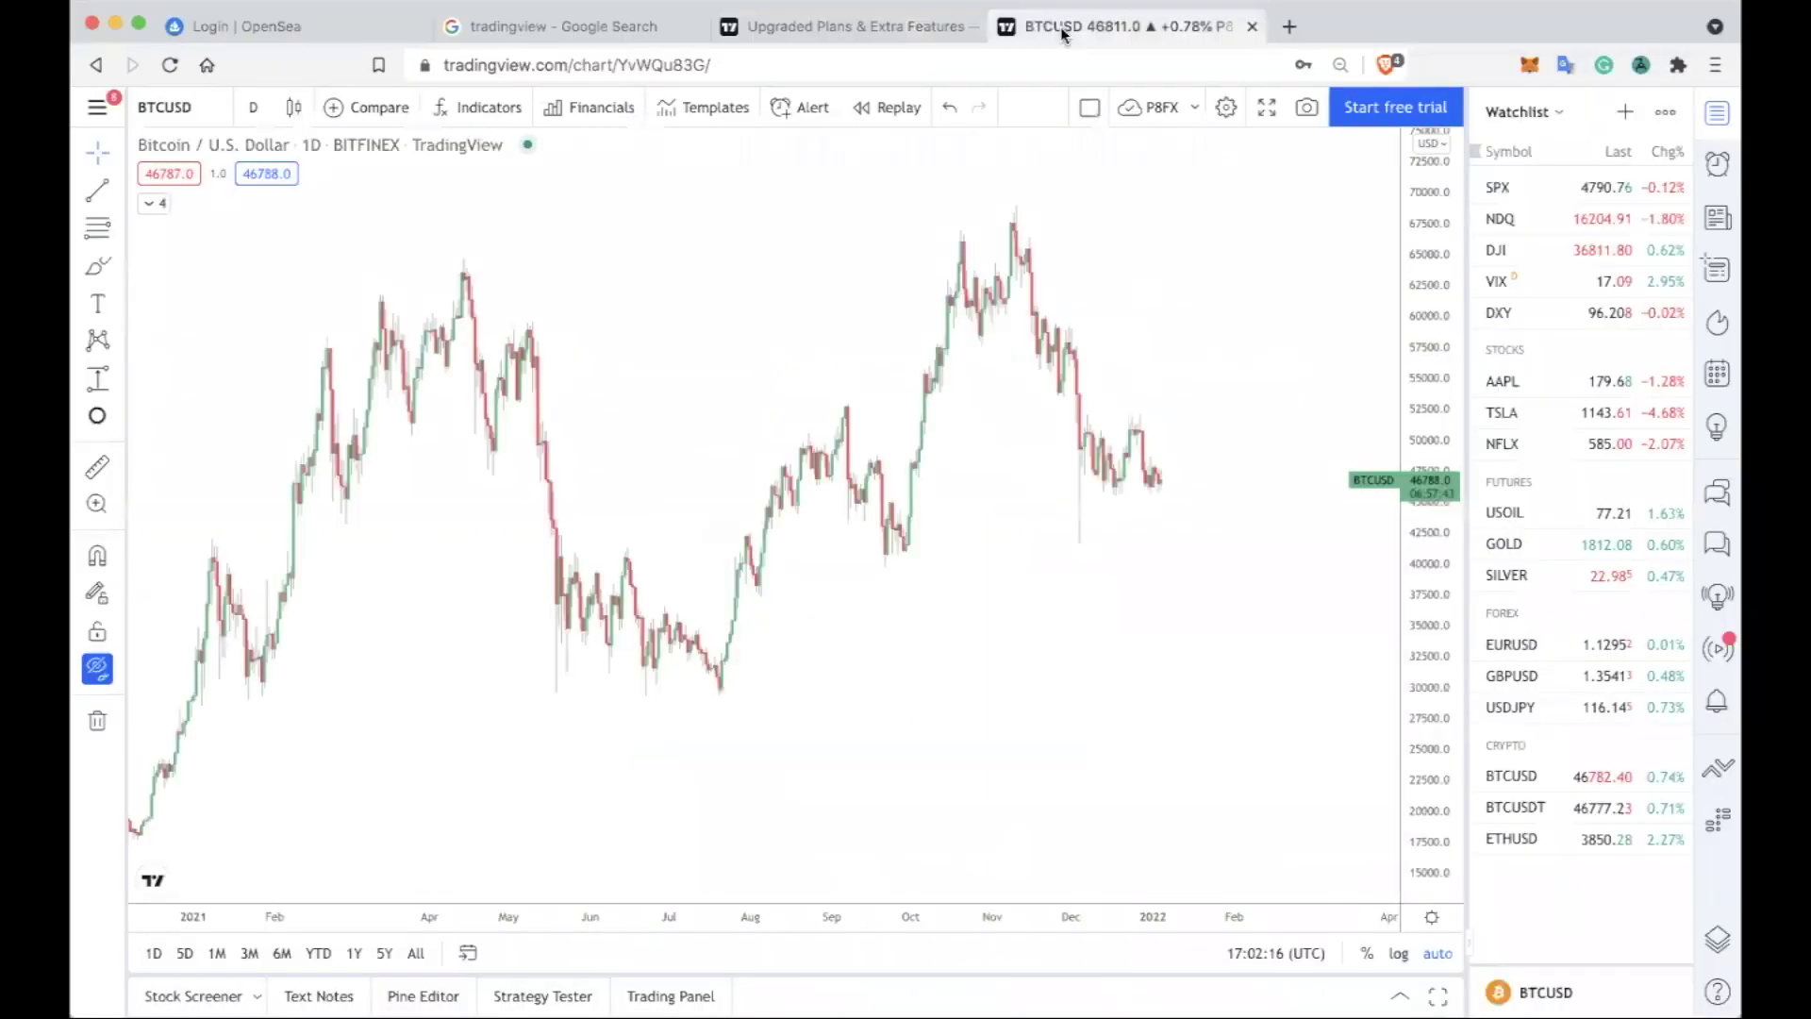
scroll(1072, 753, "left", 3)
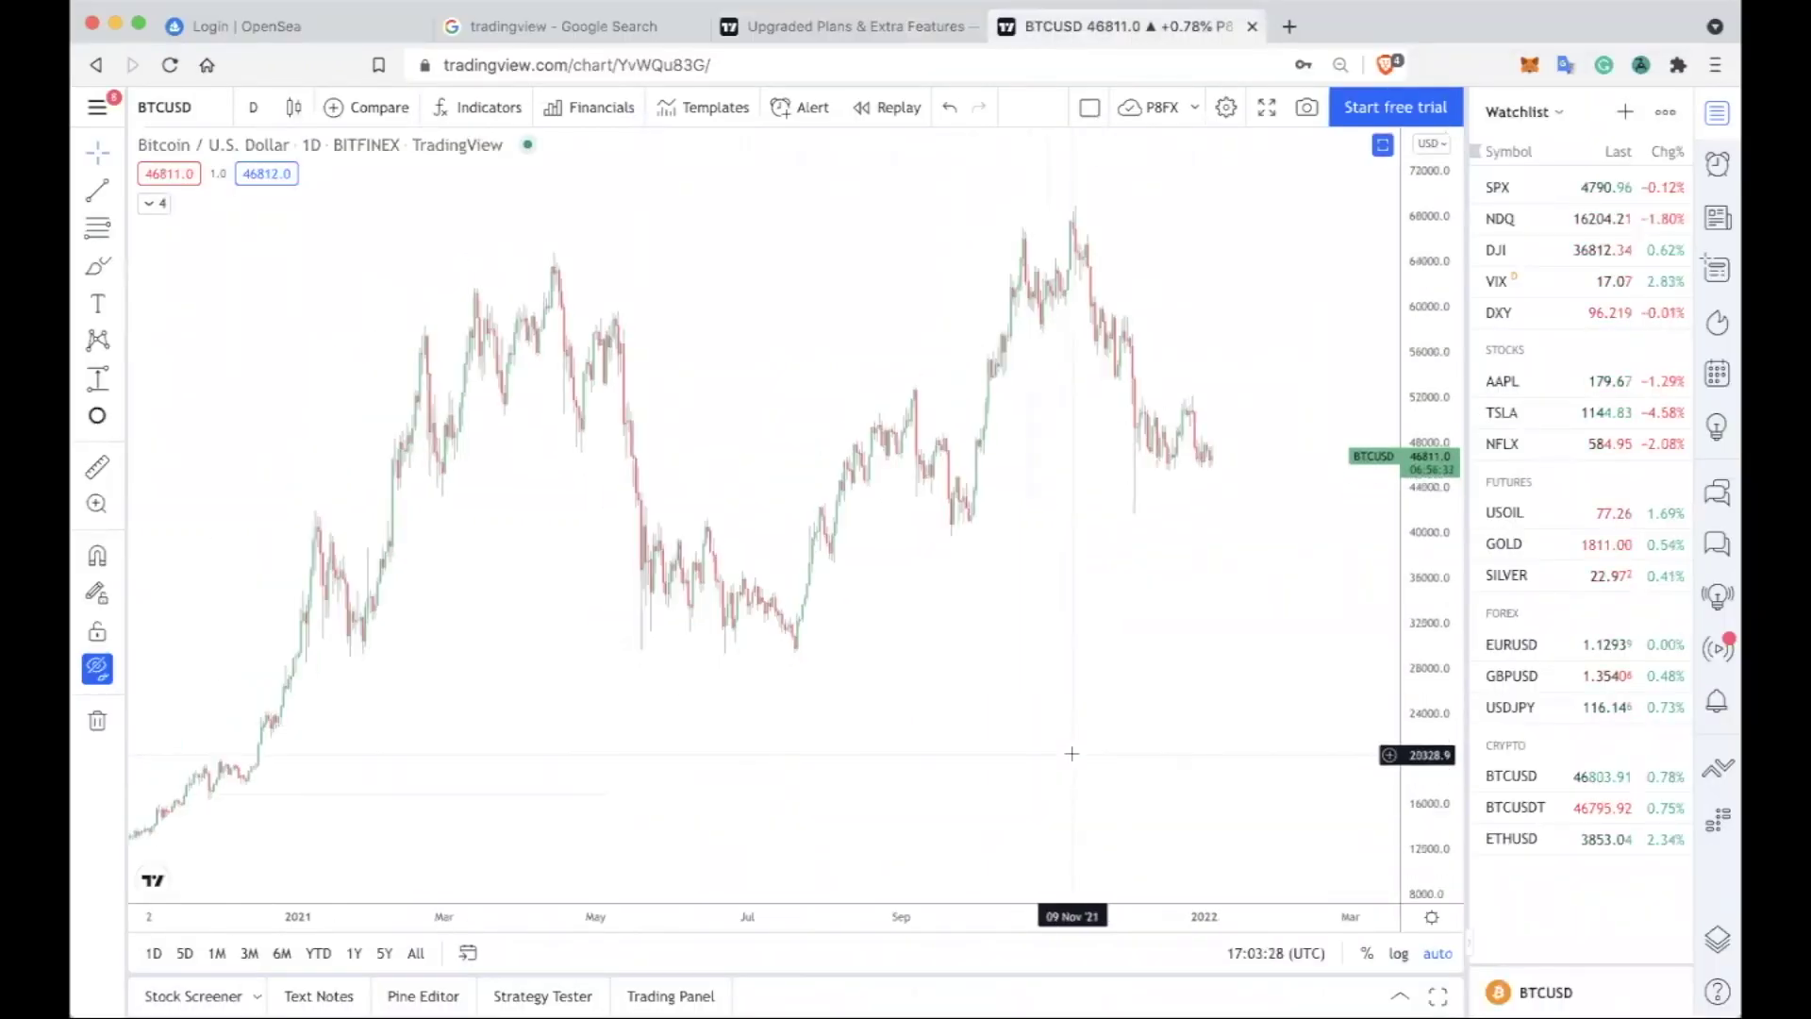
scroll(1071, 753, "right", 1)
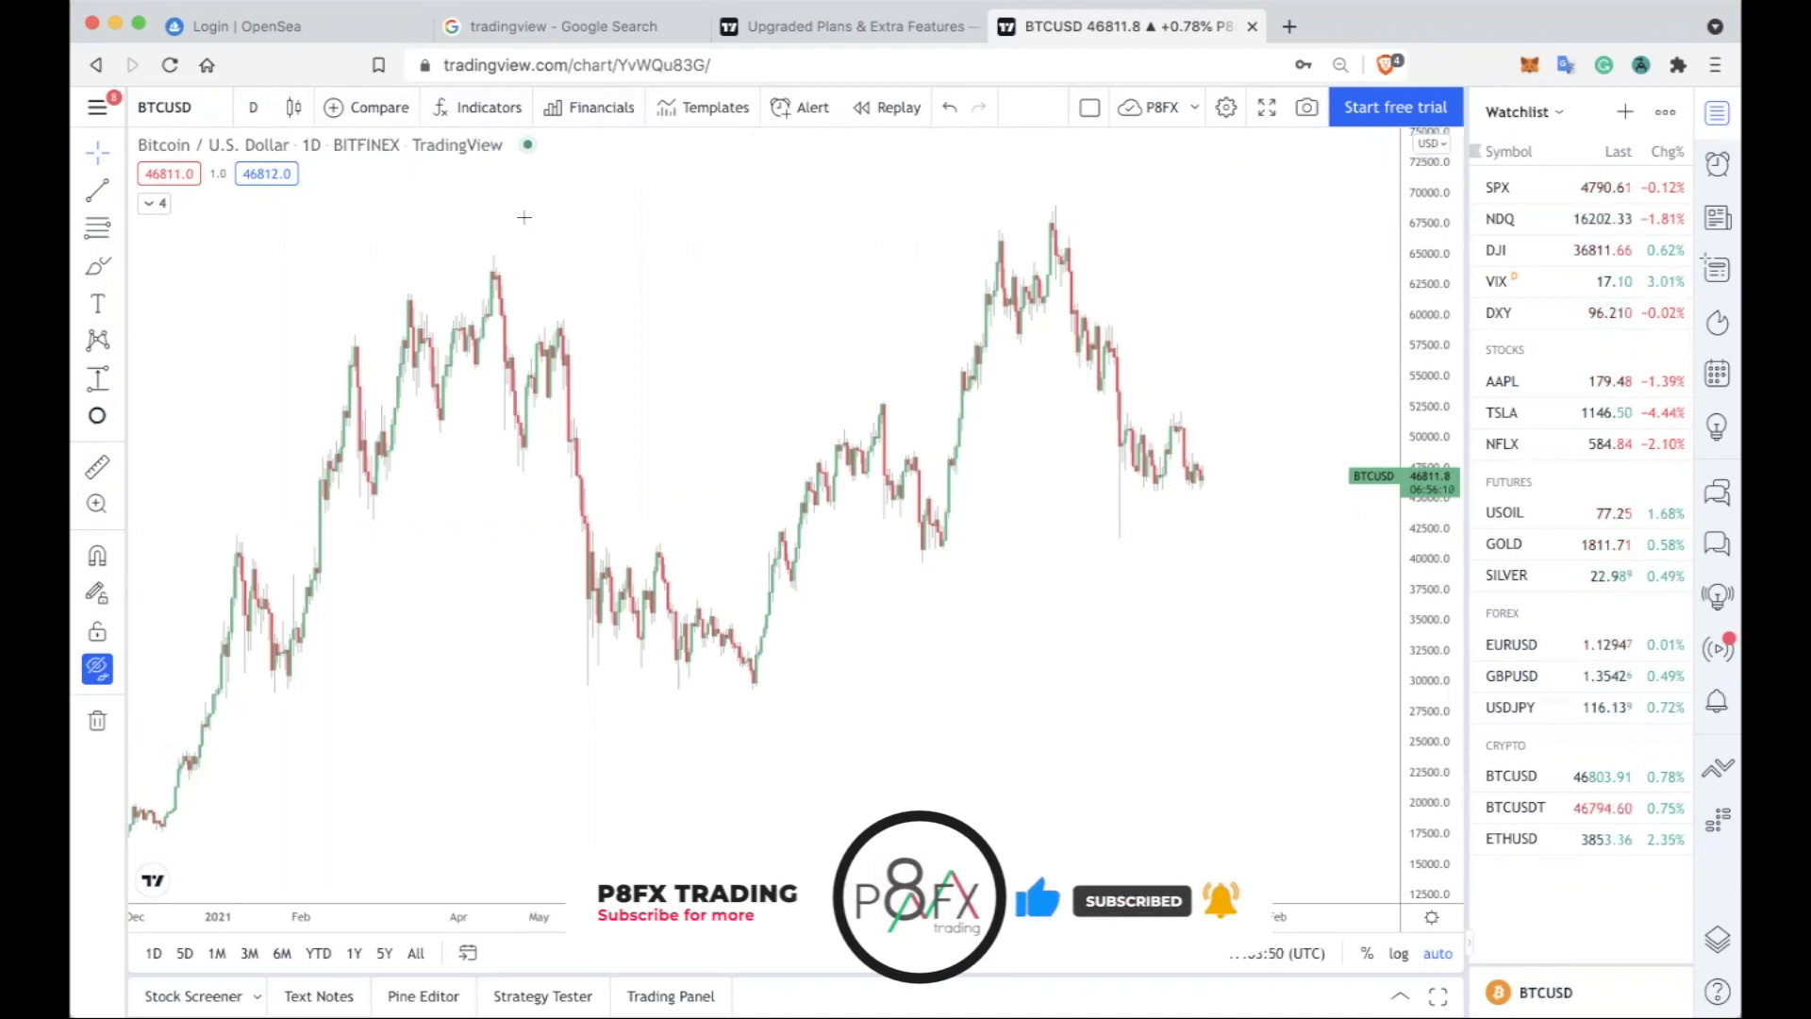
left_click(471, 108)
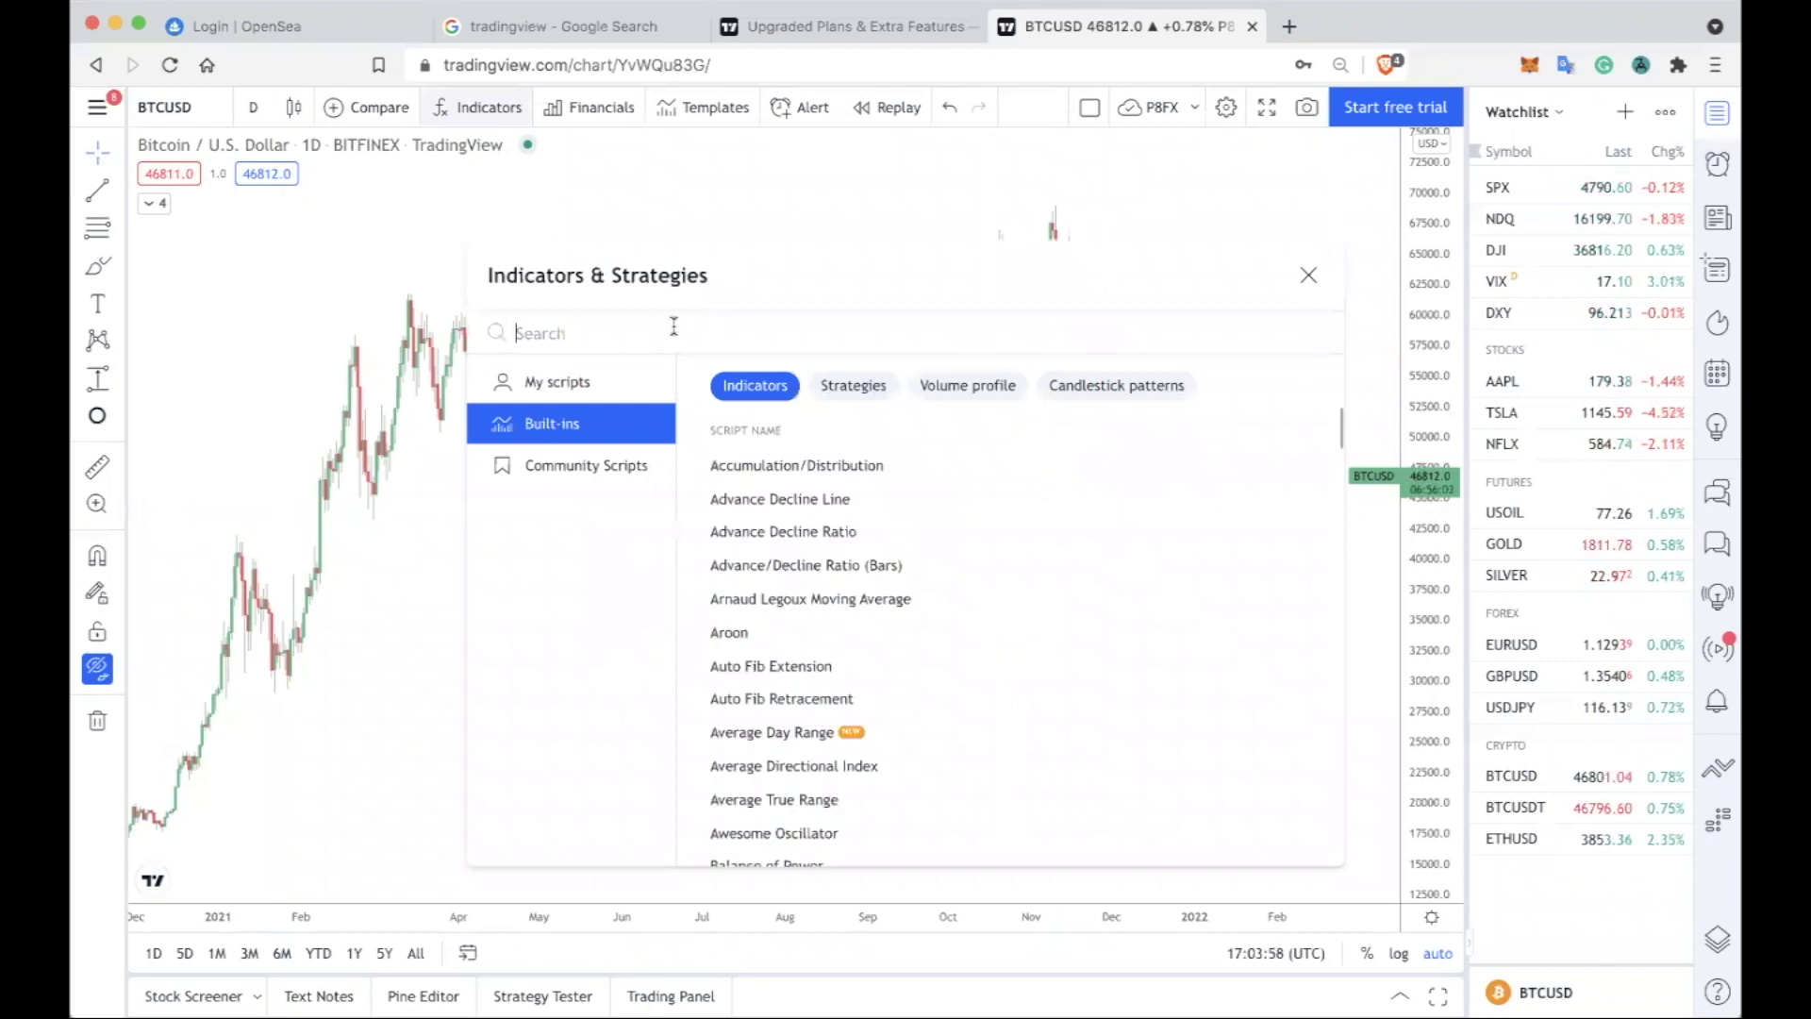
left_click(1310, 276)
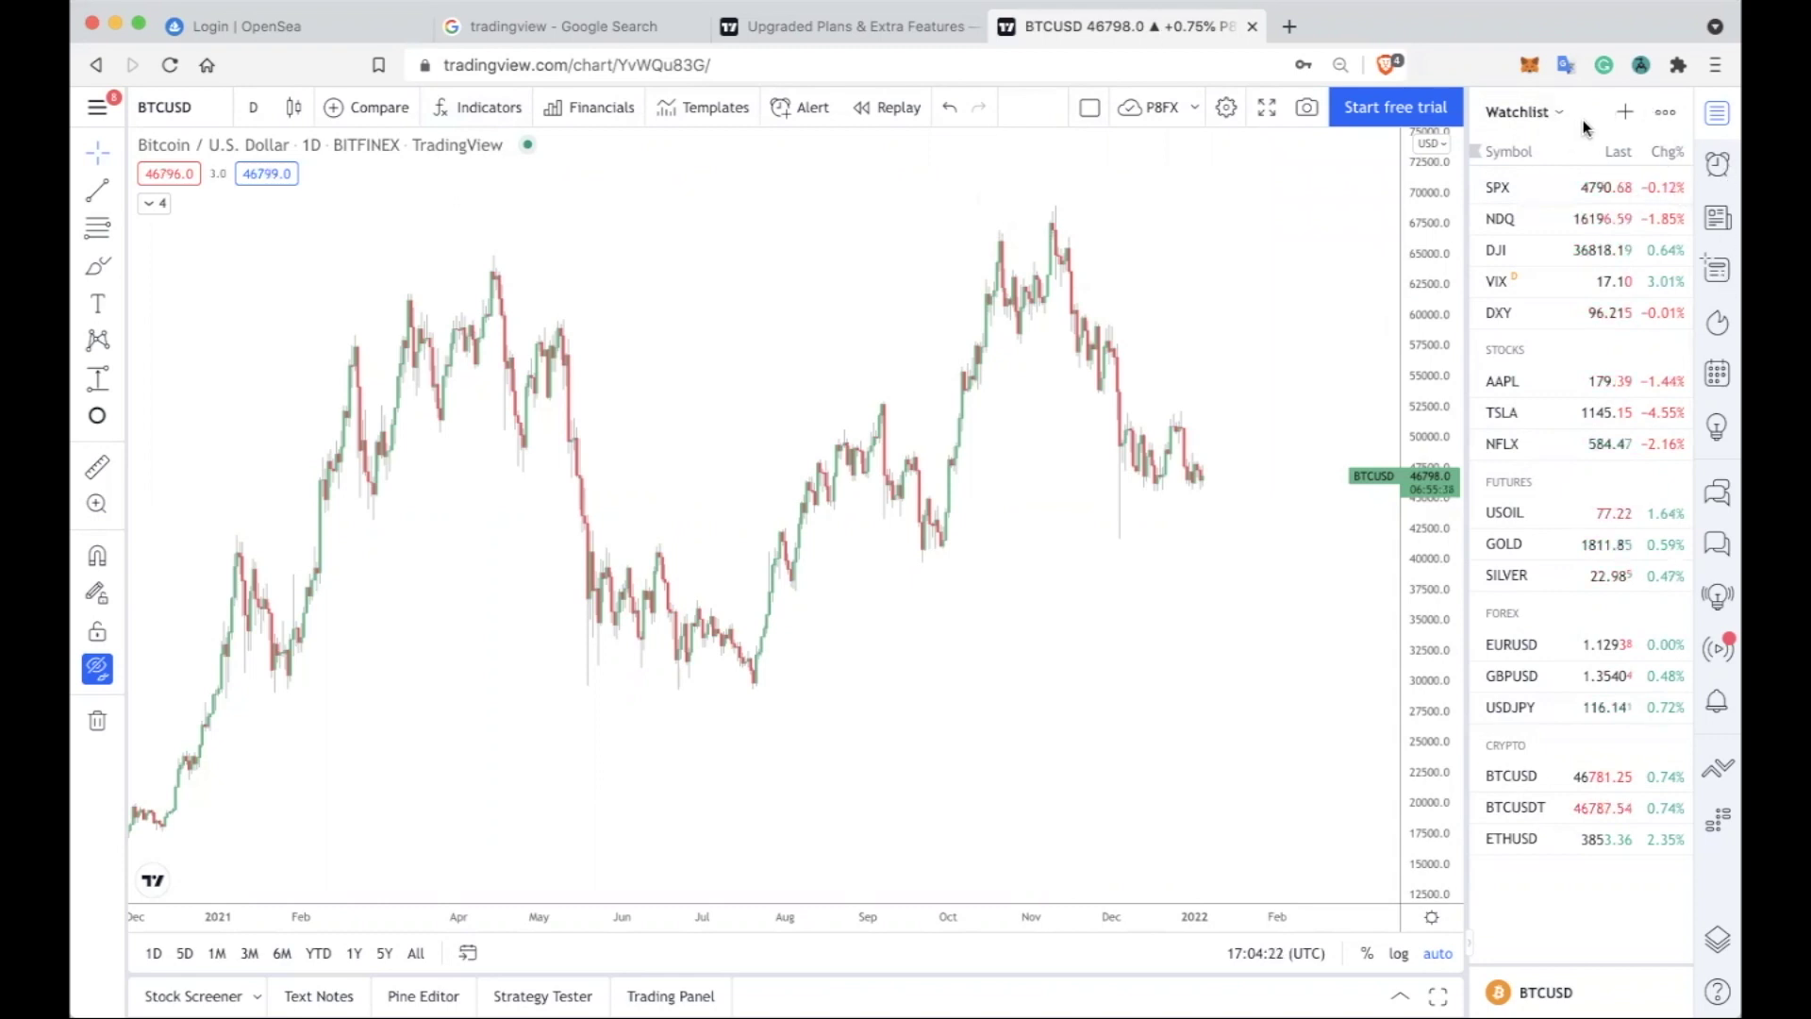
Delete SPX and all remaining watchlist symbols, leaving the Add symbol search open.
left_click(1676, 187)
left_click(1676, 187)
left_click(1676, 188)
left_click(1676, 187)
left_click(1675, 187)
left_click(1676, 187)
left_click(1676, 187)
left_click(1675, 187)
left_click(1676, 188)
left_click(1676, 187)
left_click(1676, 188)
left_click(1675, 188)
left_click(1676, 187)
left_click(1676, 188)
left_click(1676, 188)
left_click(1676, 187)
left_click(1676, 187)
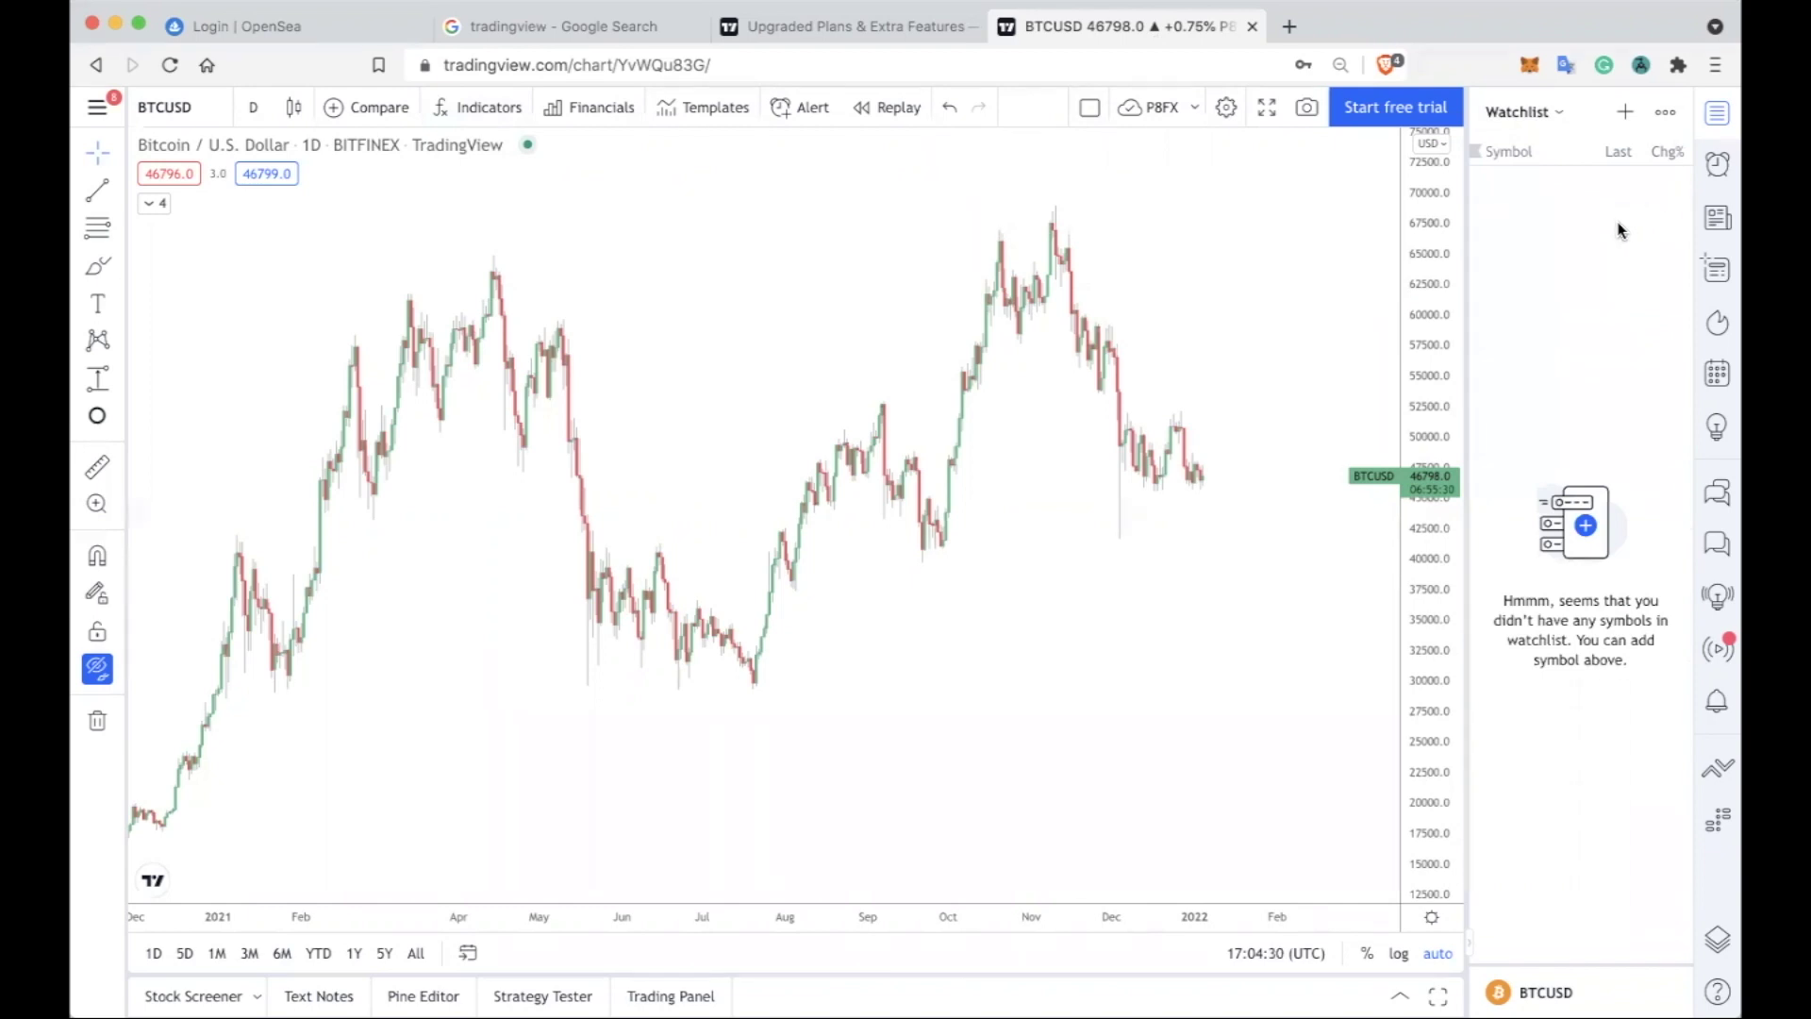
left_click(1623, 114)
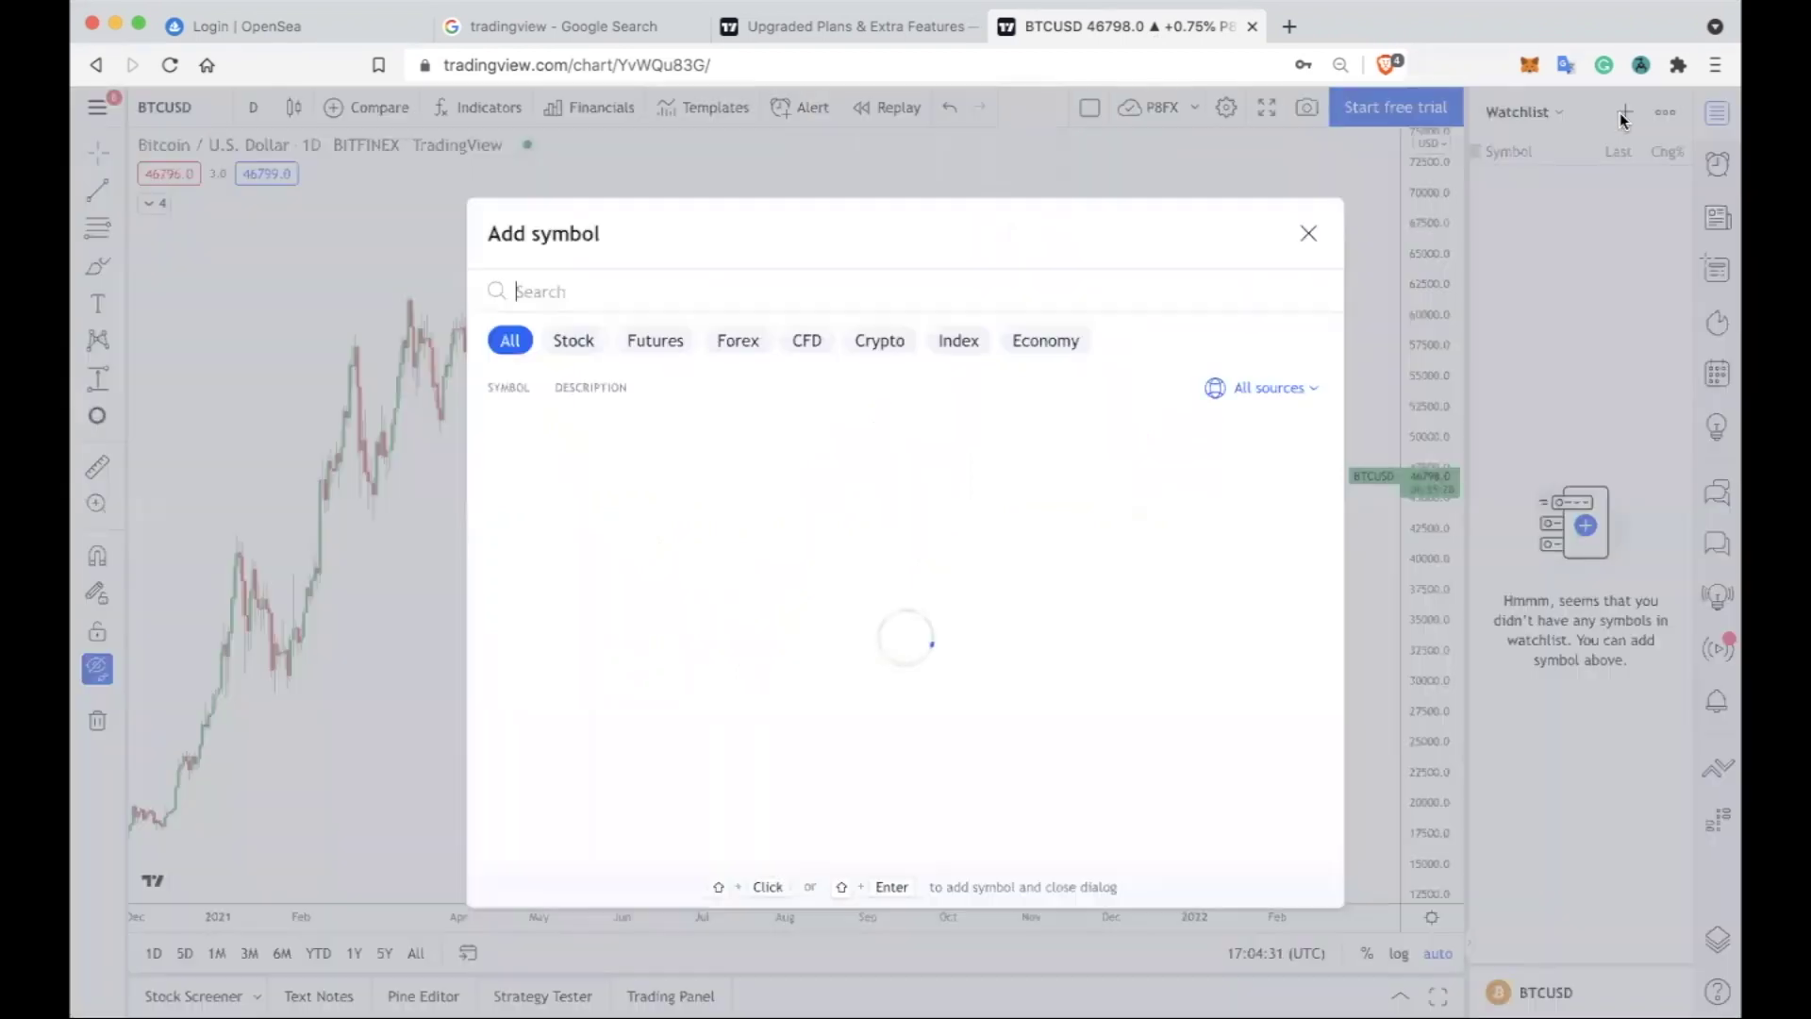
Search BTC, try adding COINBASE BTCUSD, and dismiss the resulting sign-in prompt.
type("BTCUSD")
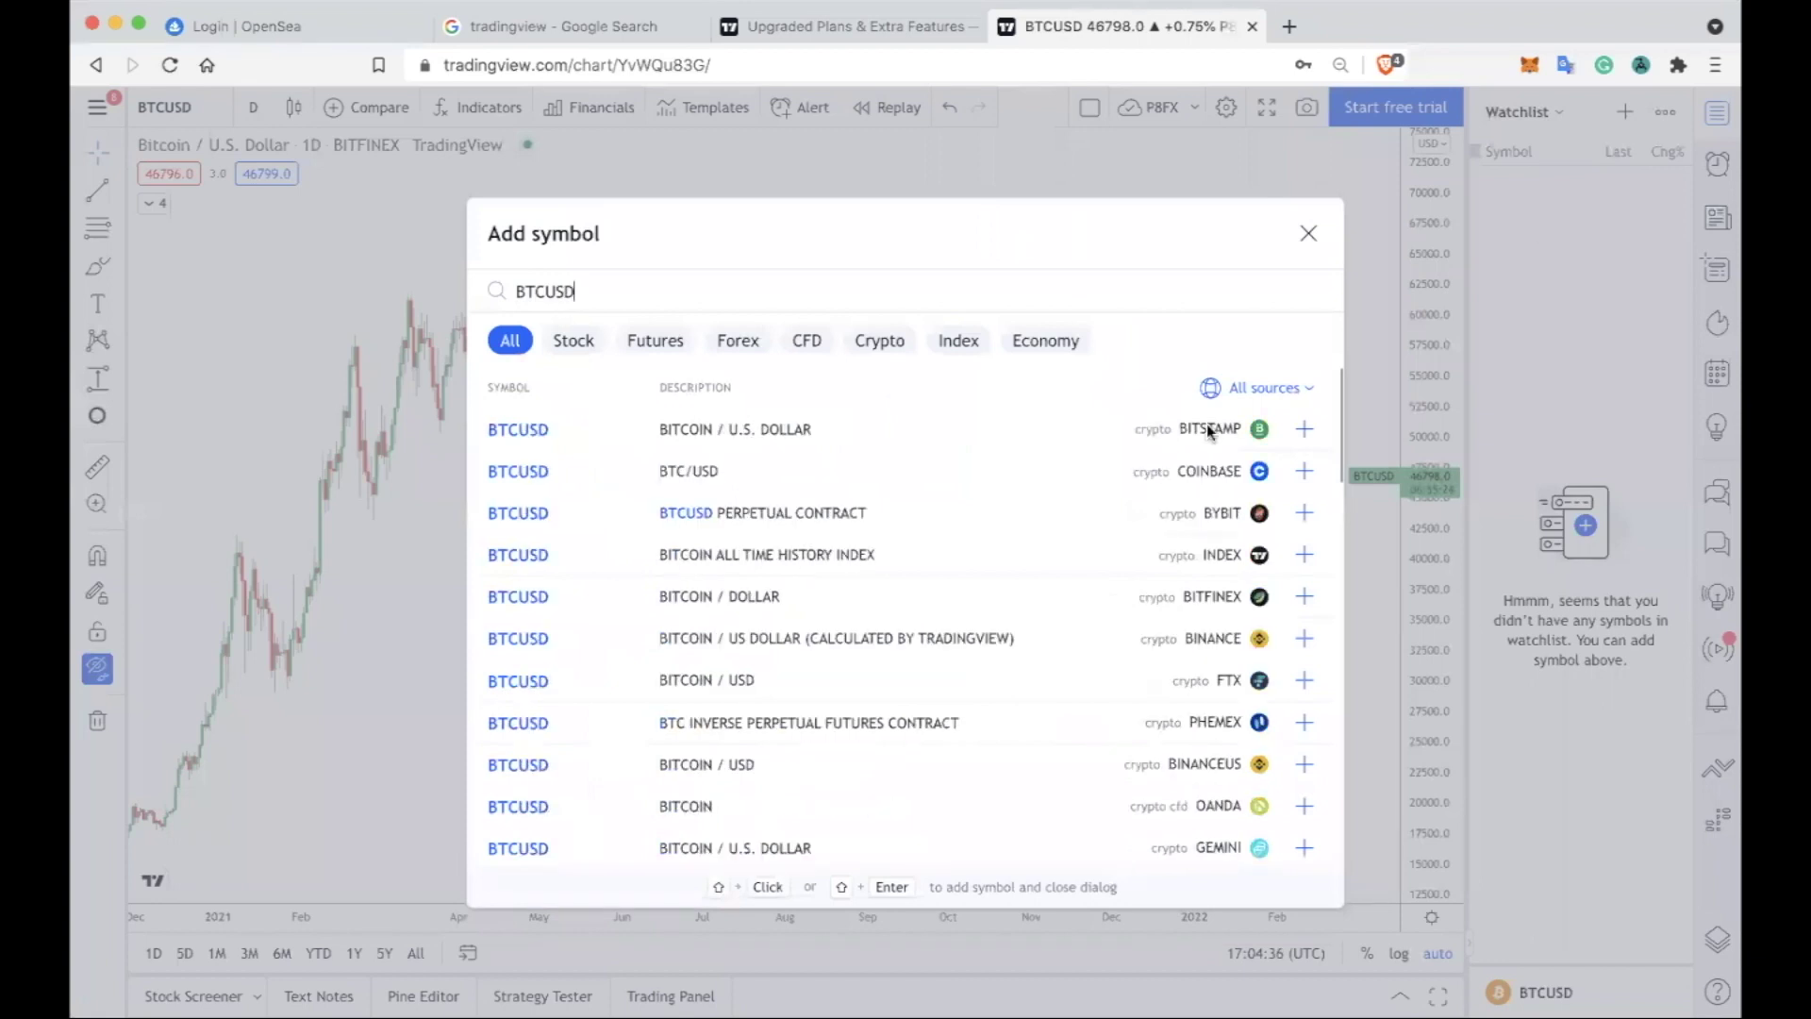
left_click(1304, 473)
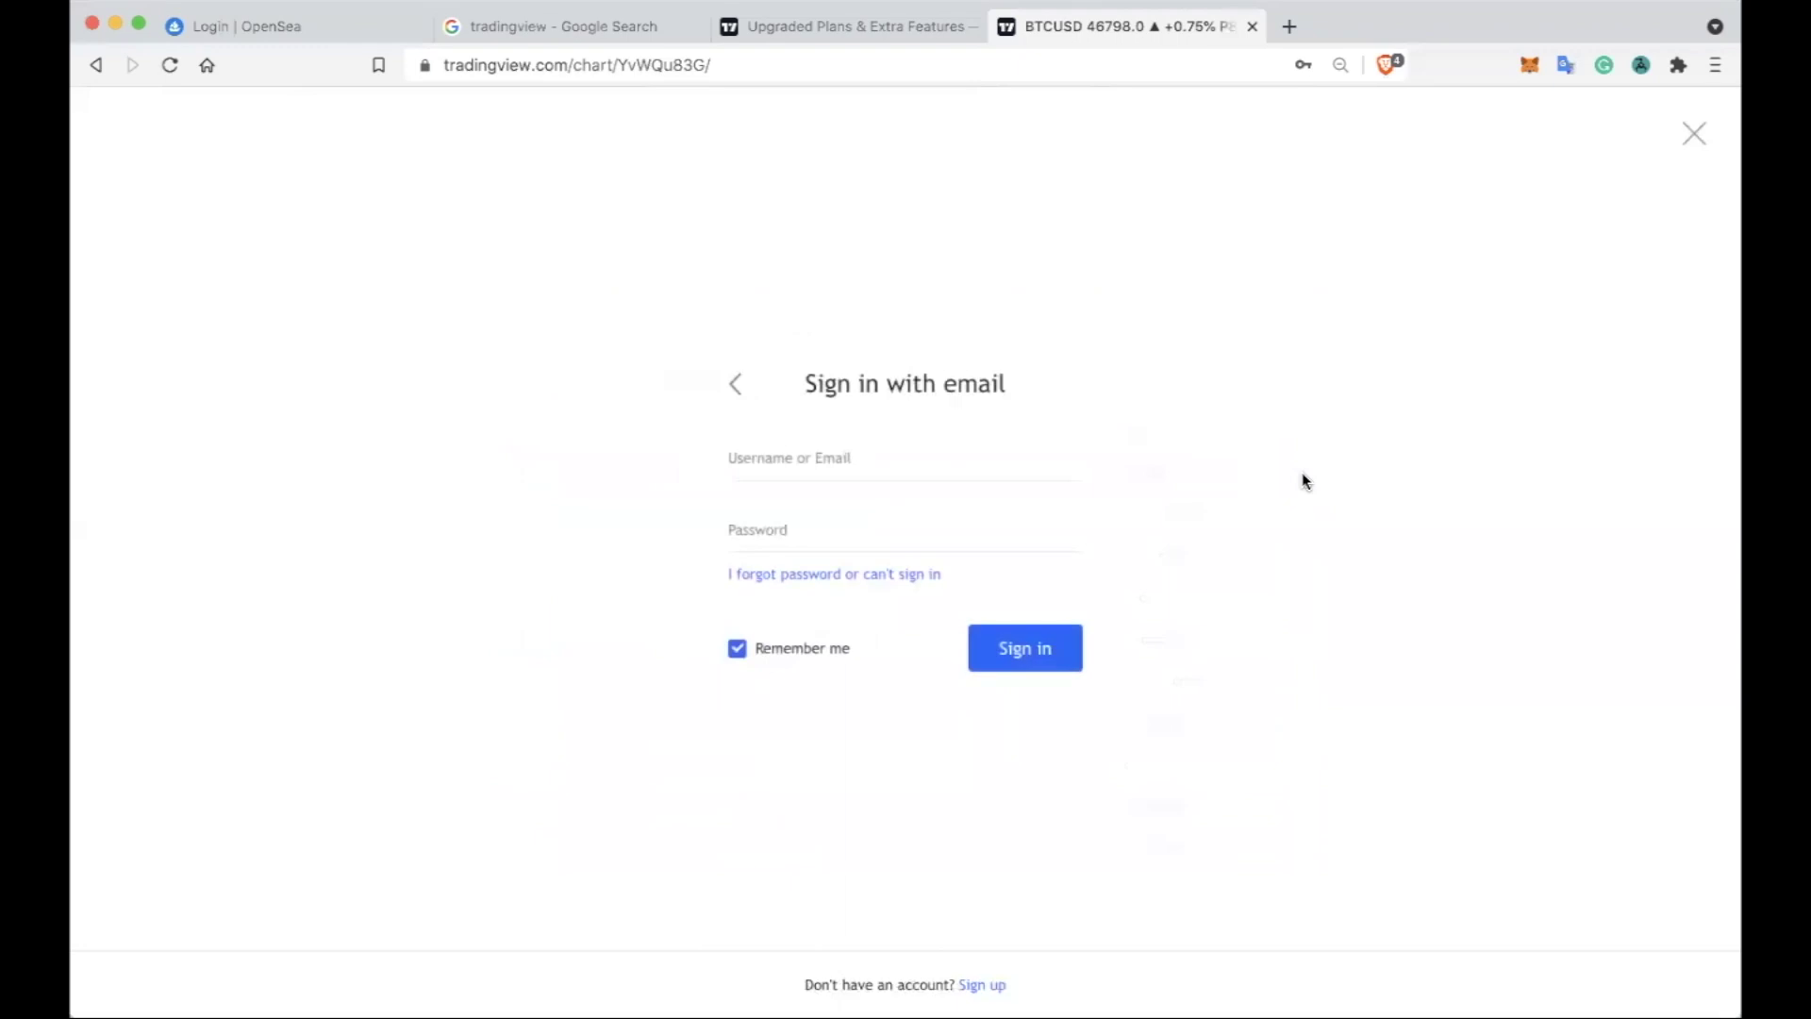
left_click(1693, 135)
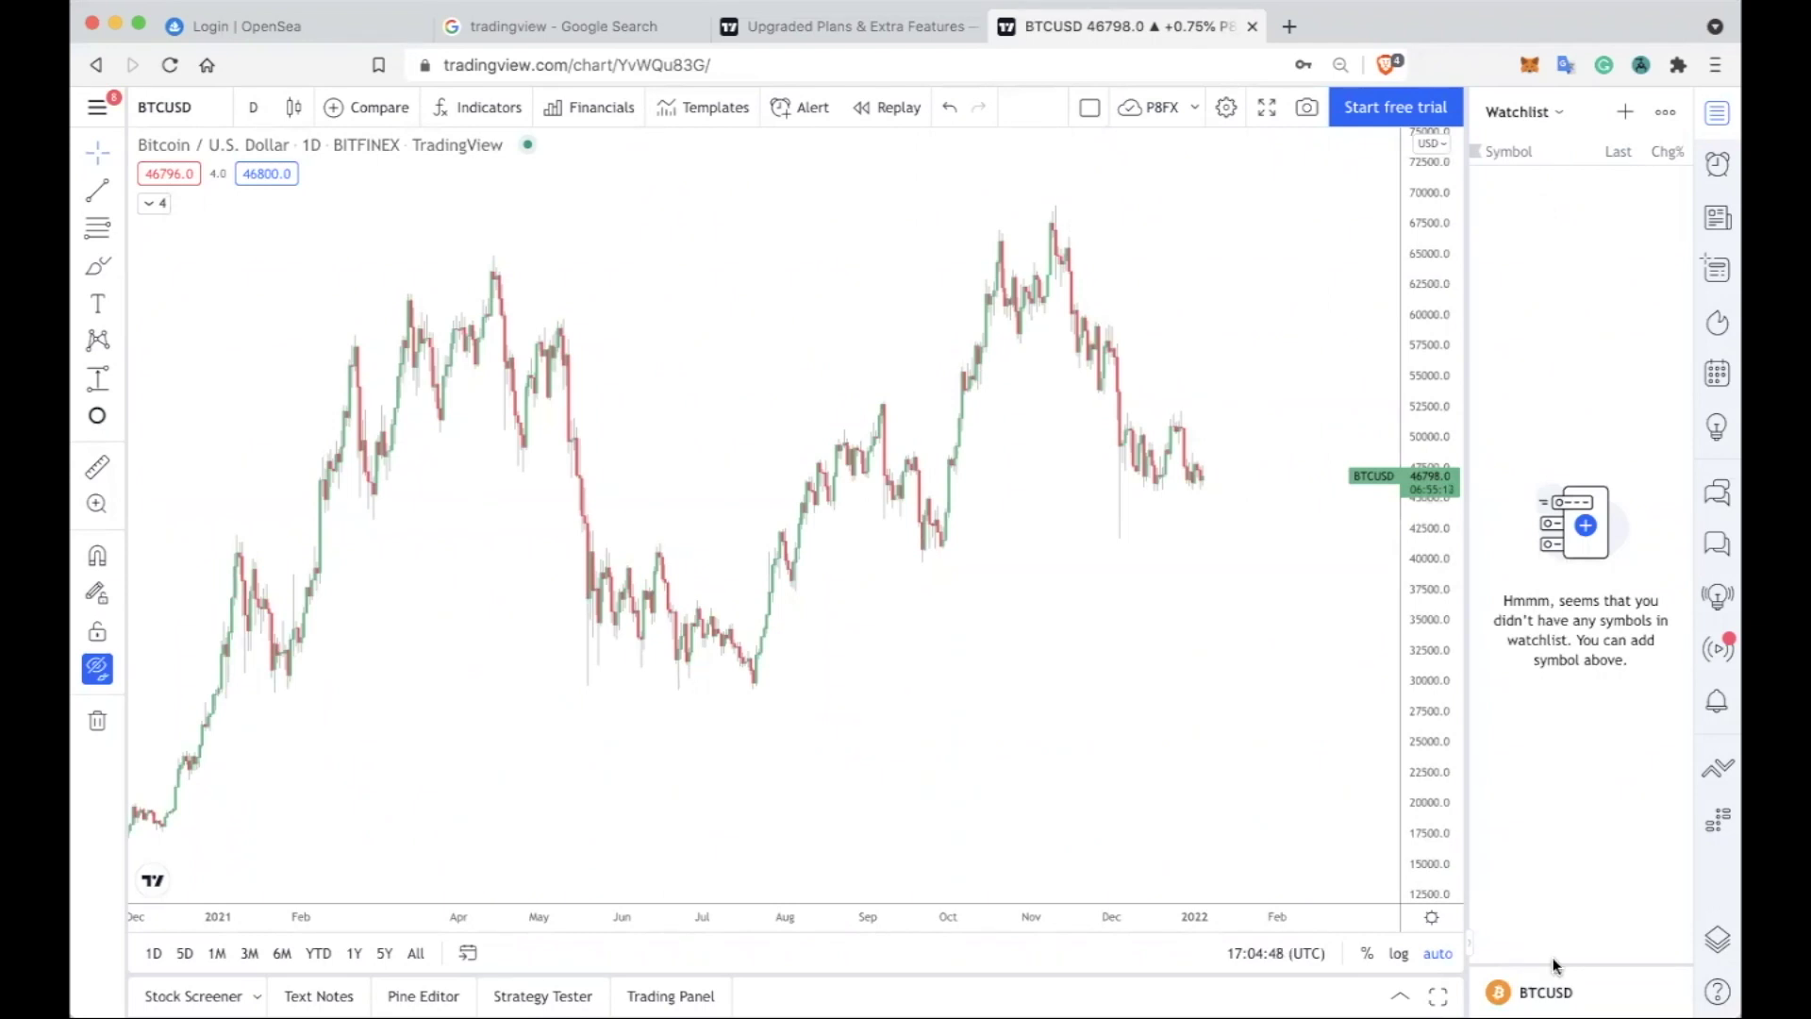
left_click_drag(1555, 962, 1601, 300)
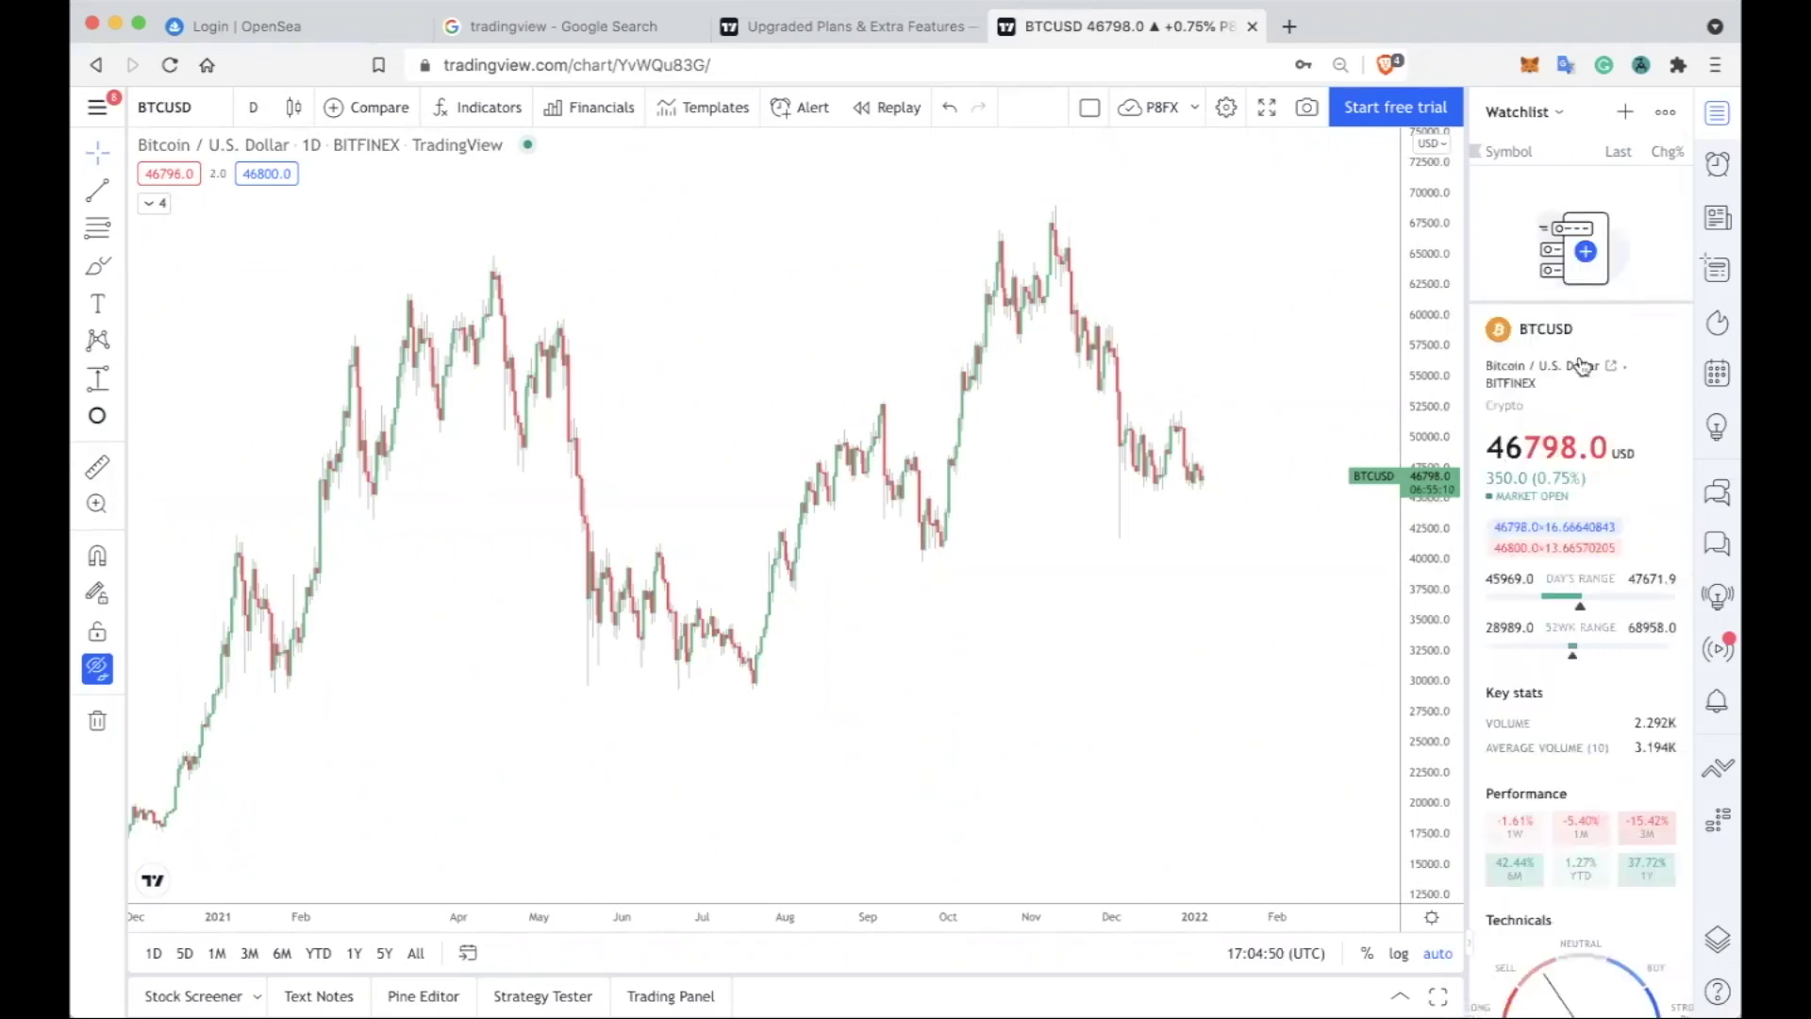
left_click_drag(1594, 303, 1600, 999)
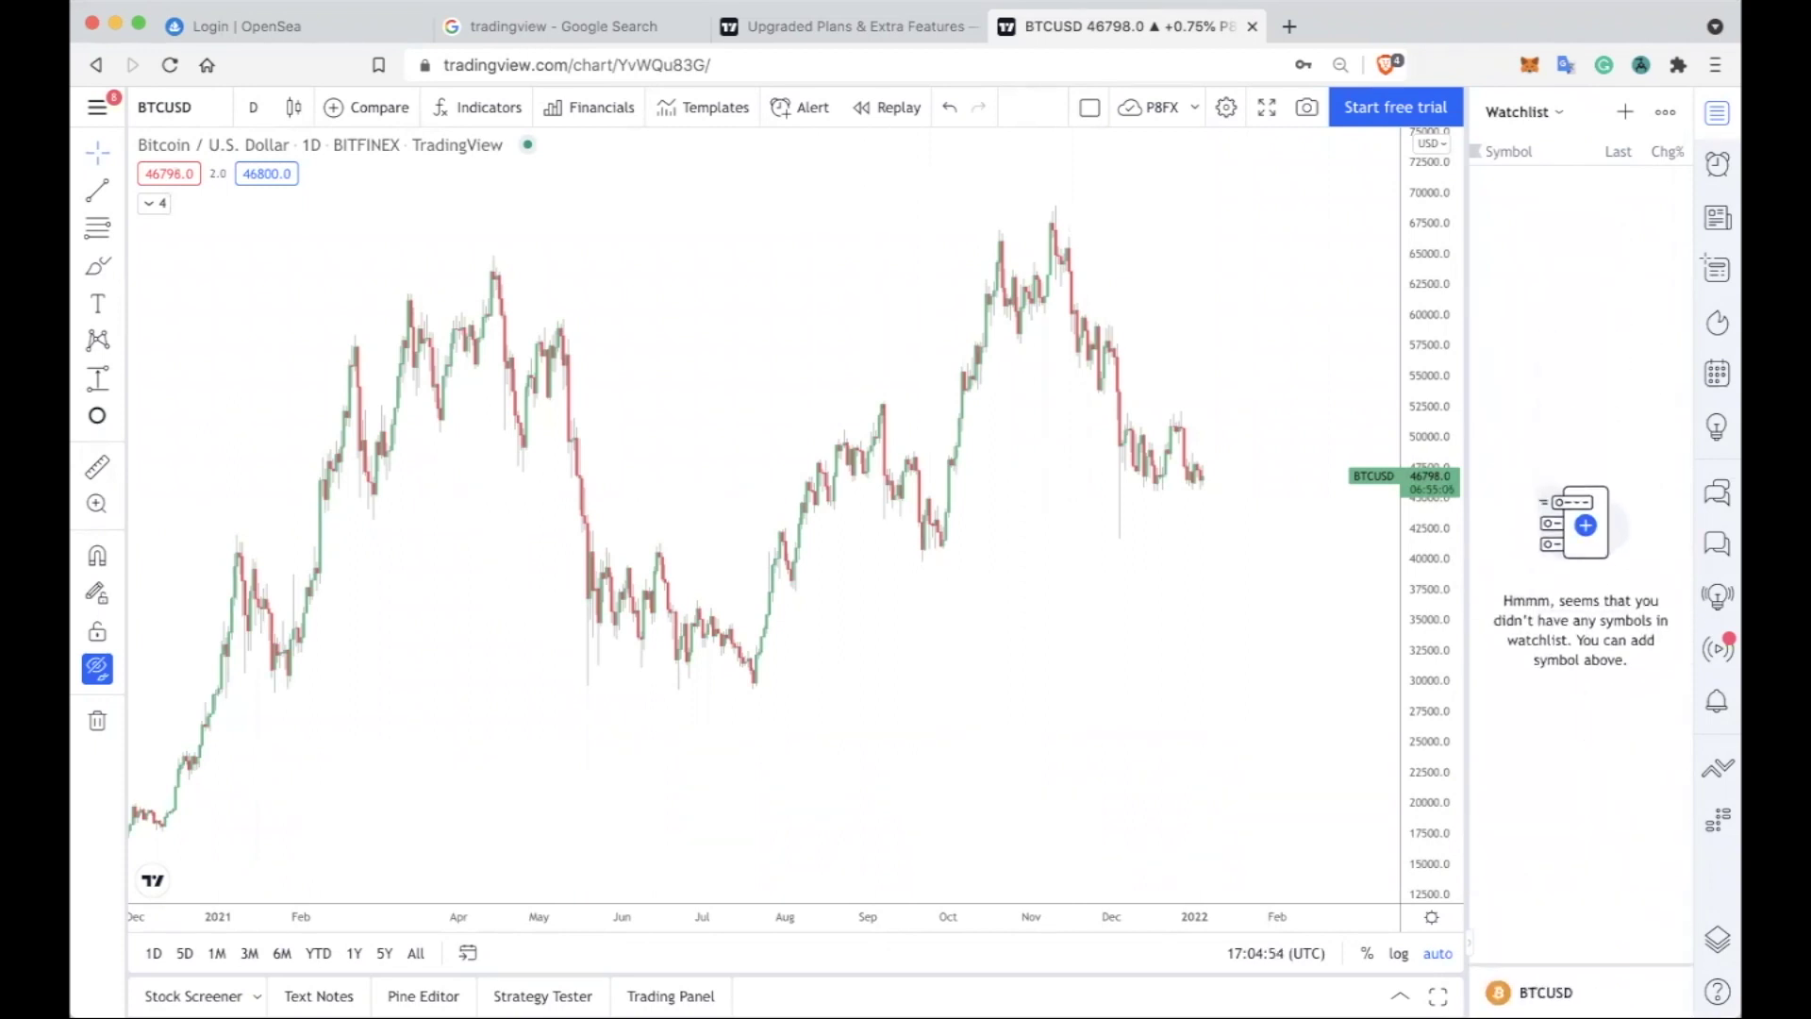
left_click(1718, 114)
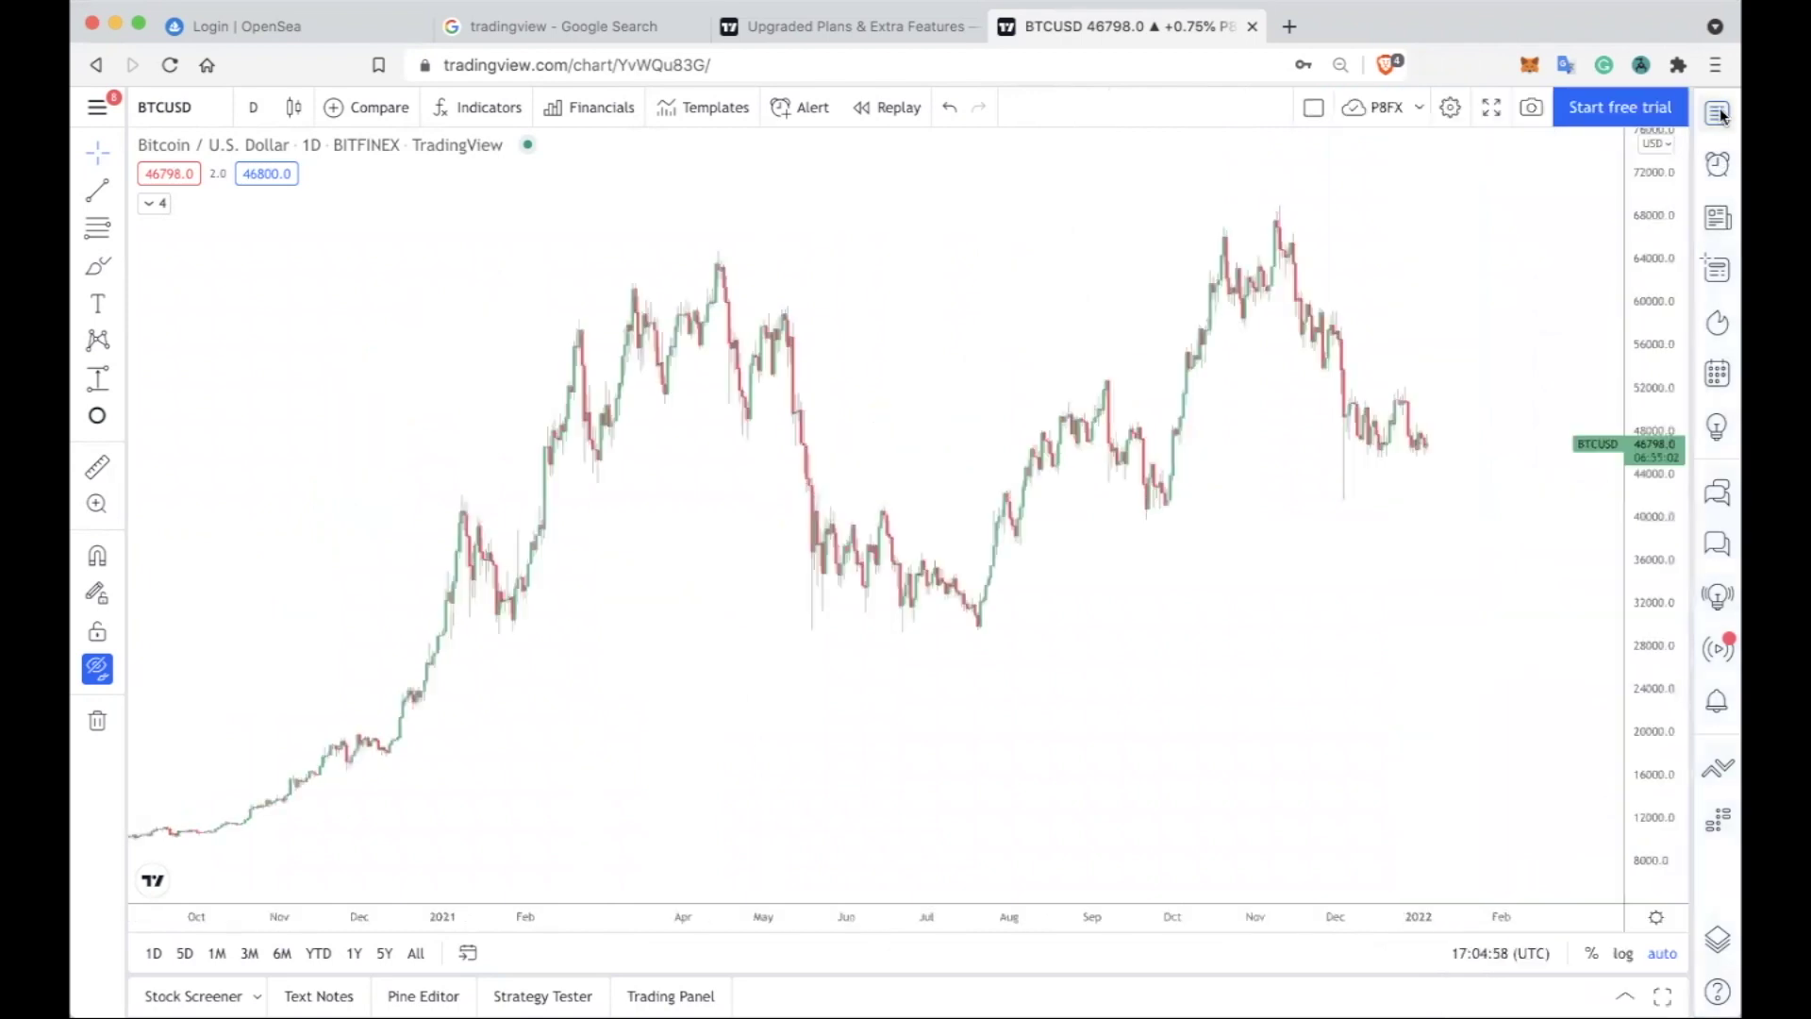
left_click(1718, 113)
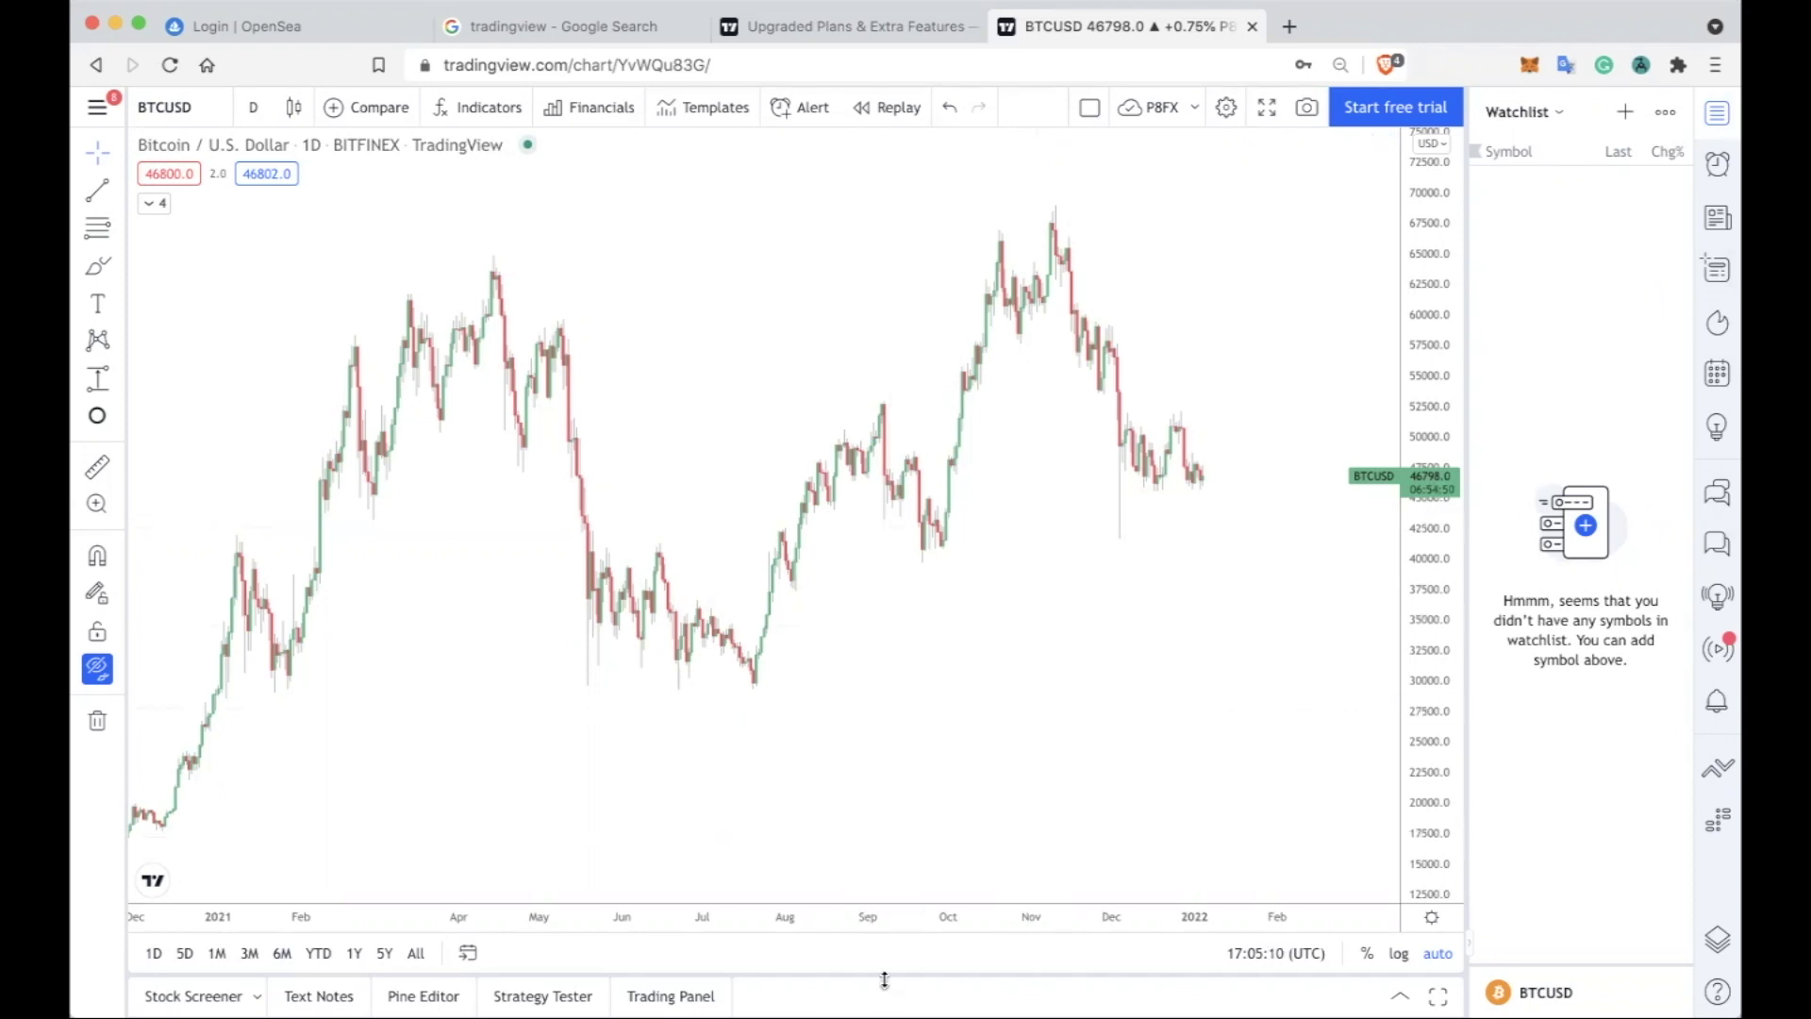
Expand and collapse the Stock Screener, then bring up the BTCUSD Chart settings dialog.
left_click_drag(892, 836, 922, 647)
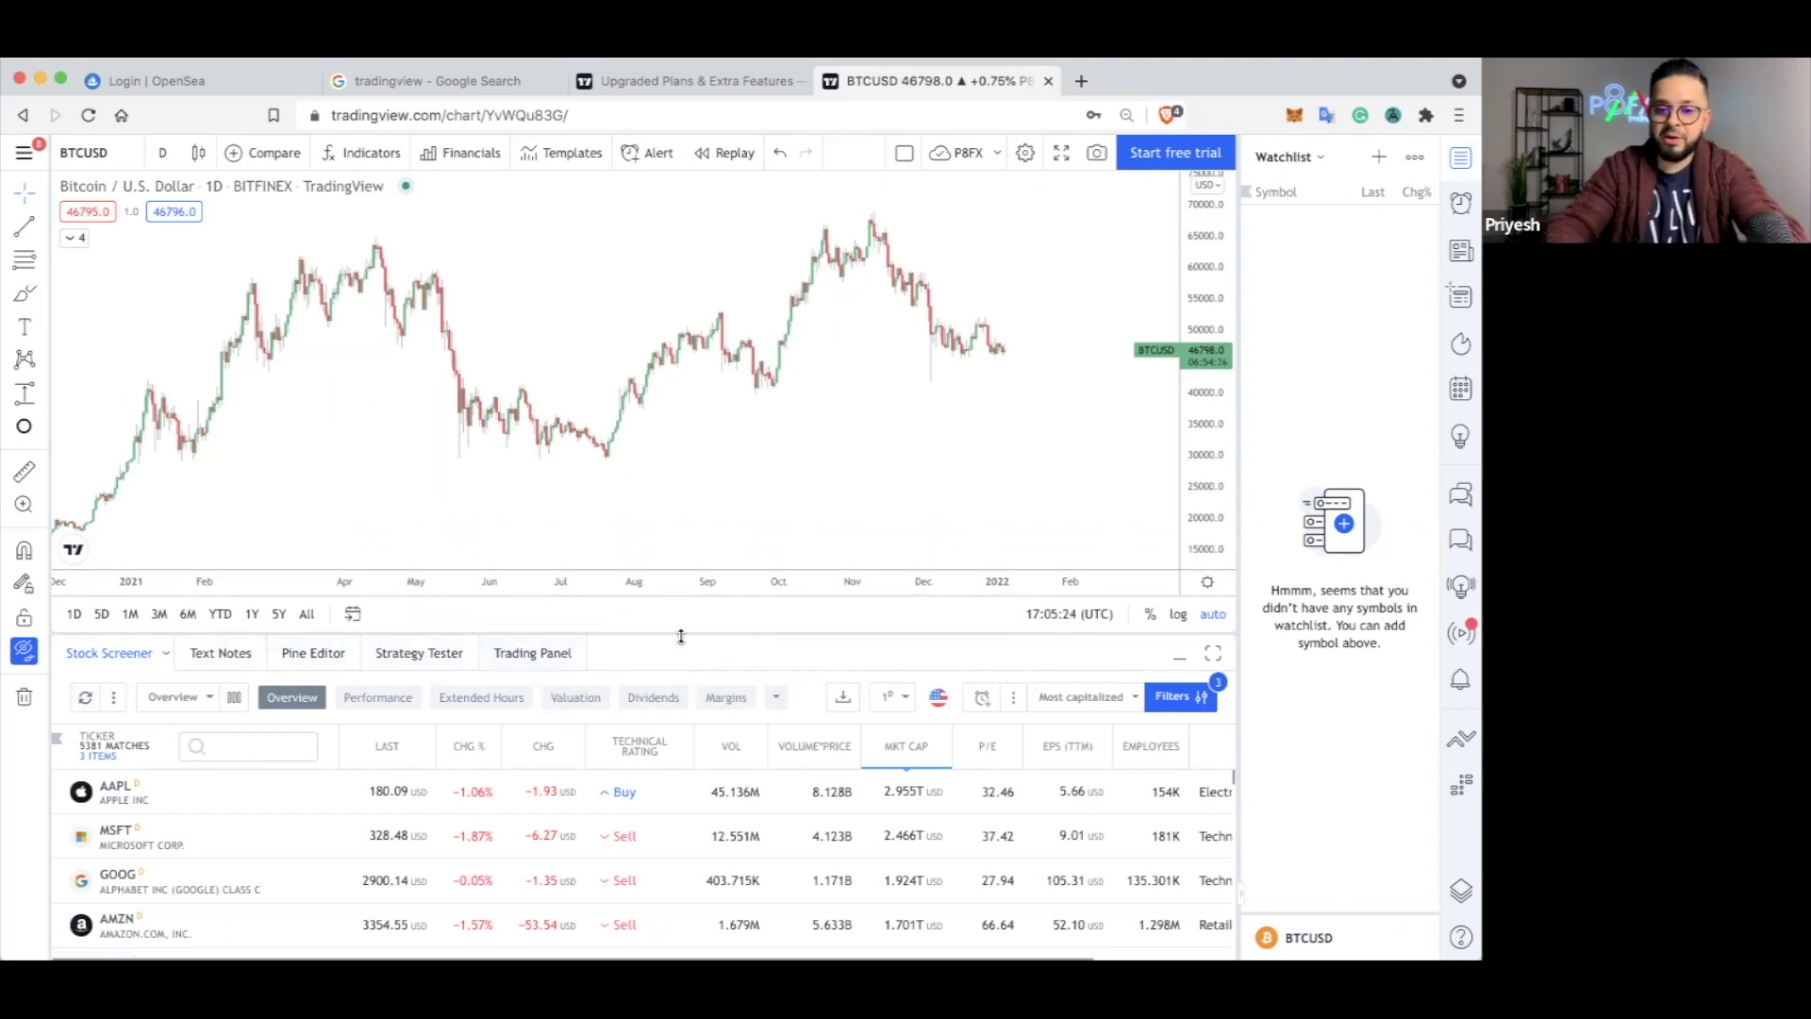
left_click_drag(681, 638, 681, 925)
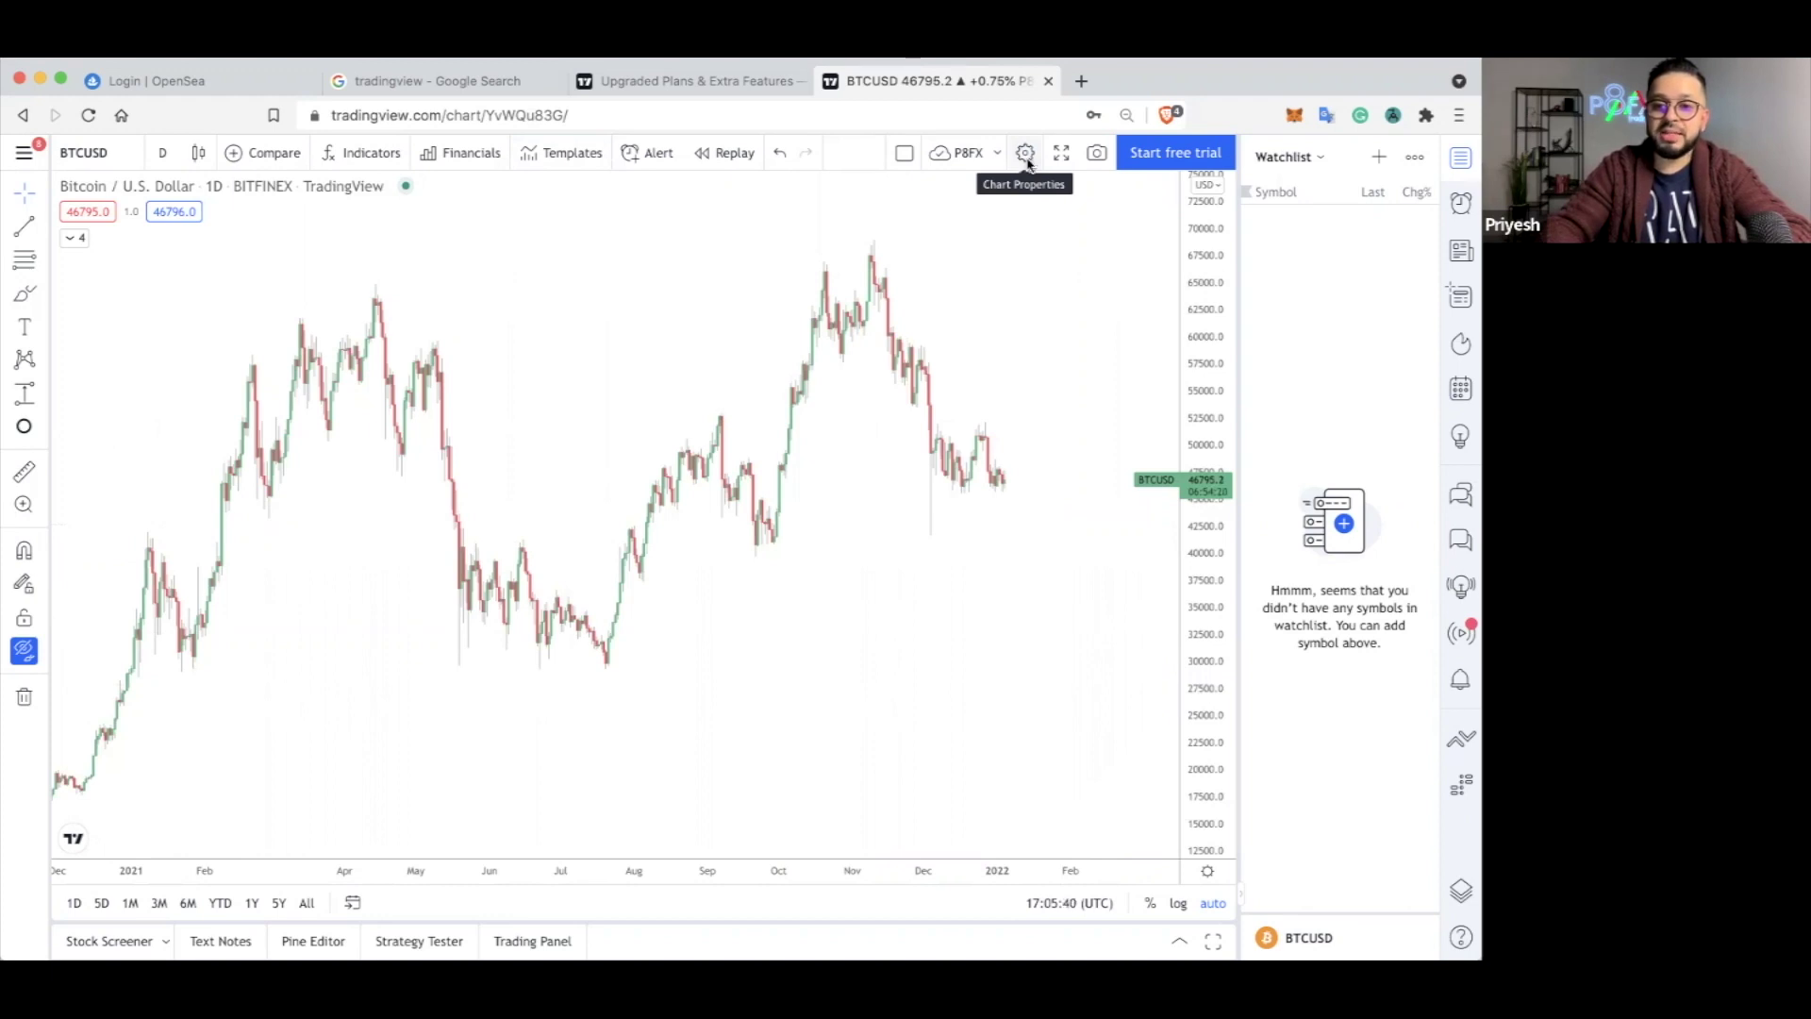
left_click(1025, 154)
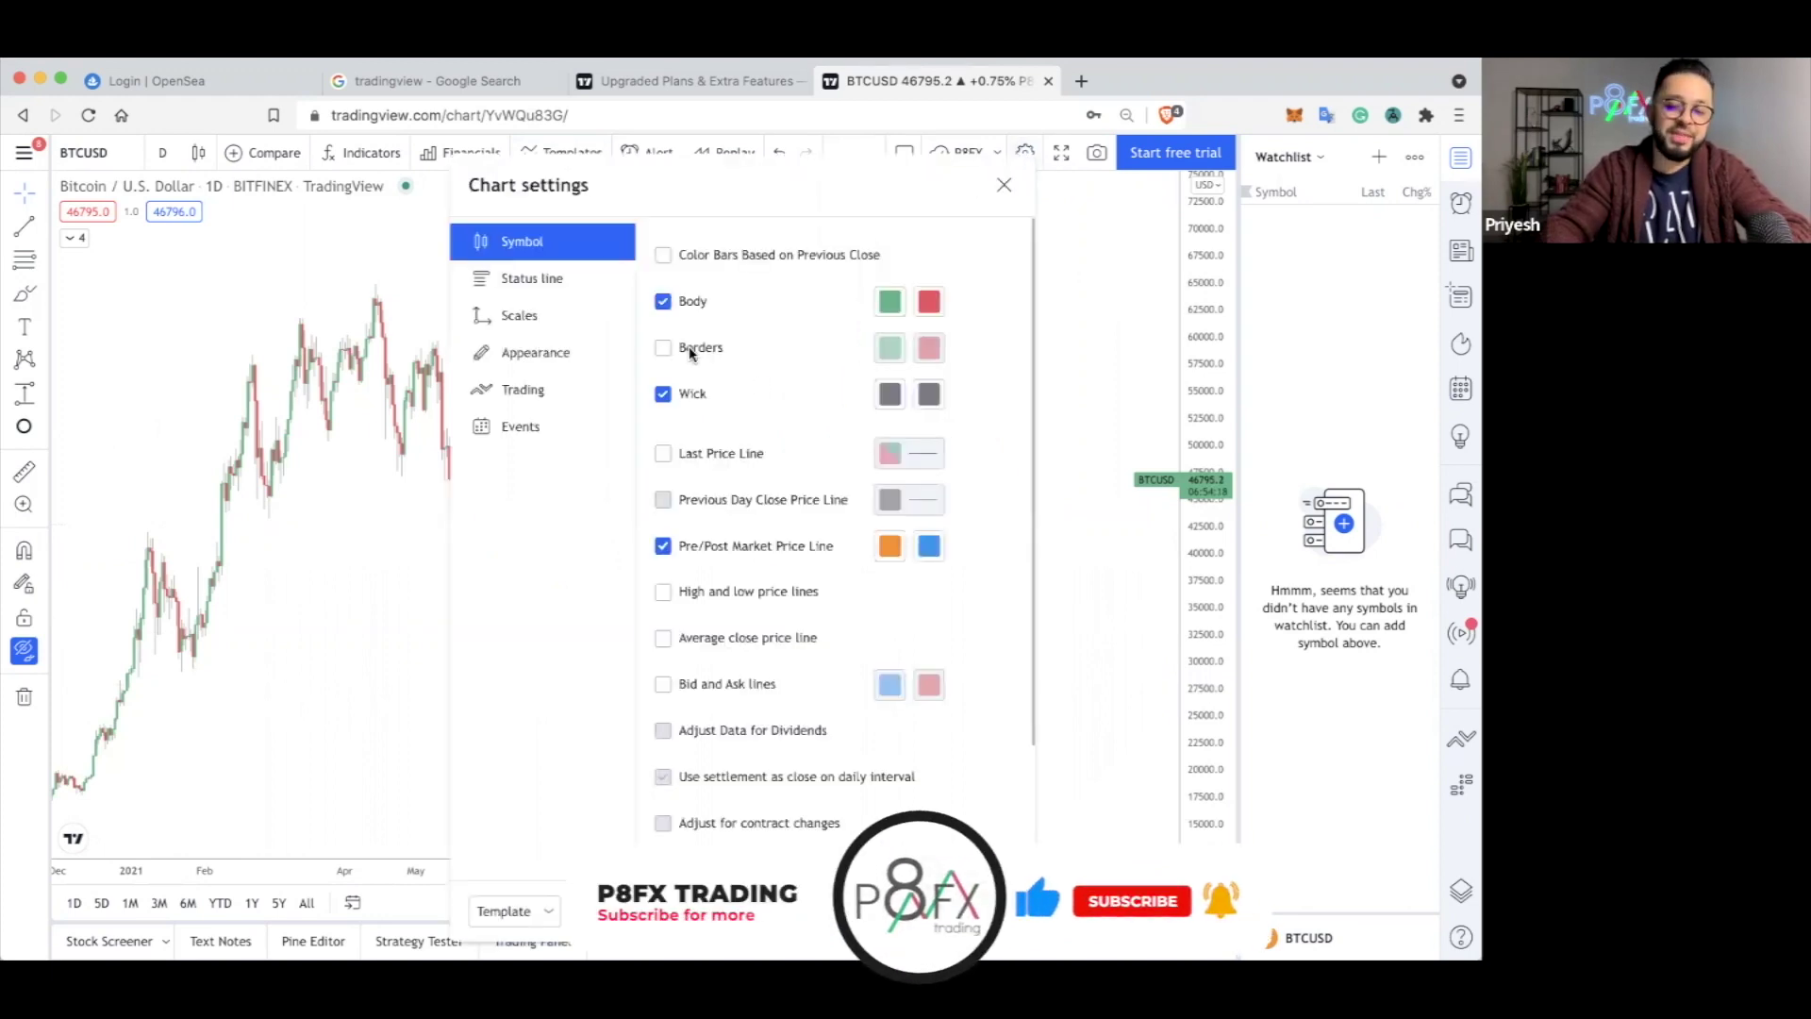